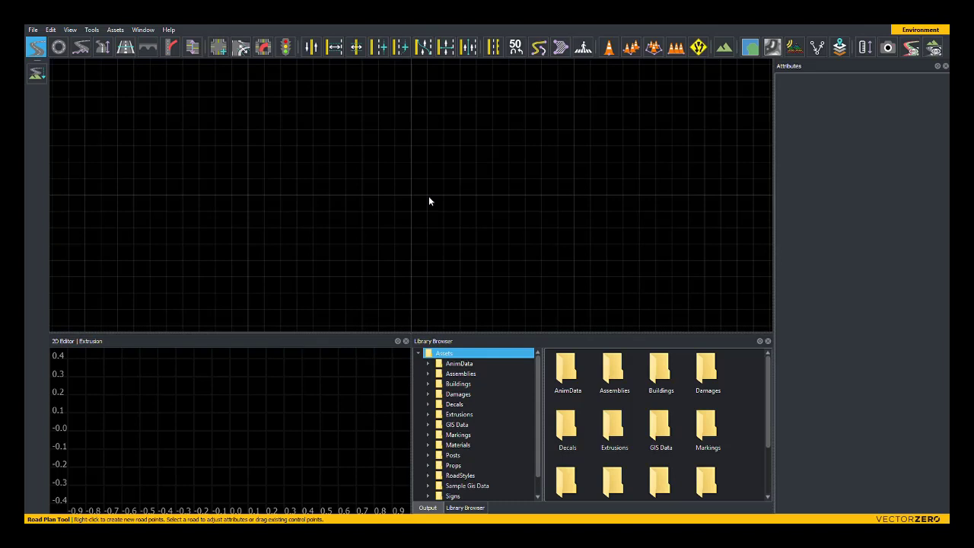
Step: Draw two straight roads crossing near their midpoints, one running east-west and one north-south, to form an automatic intersection
right_click(296, 195)
right_click(544, 198)
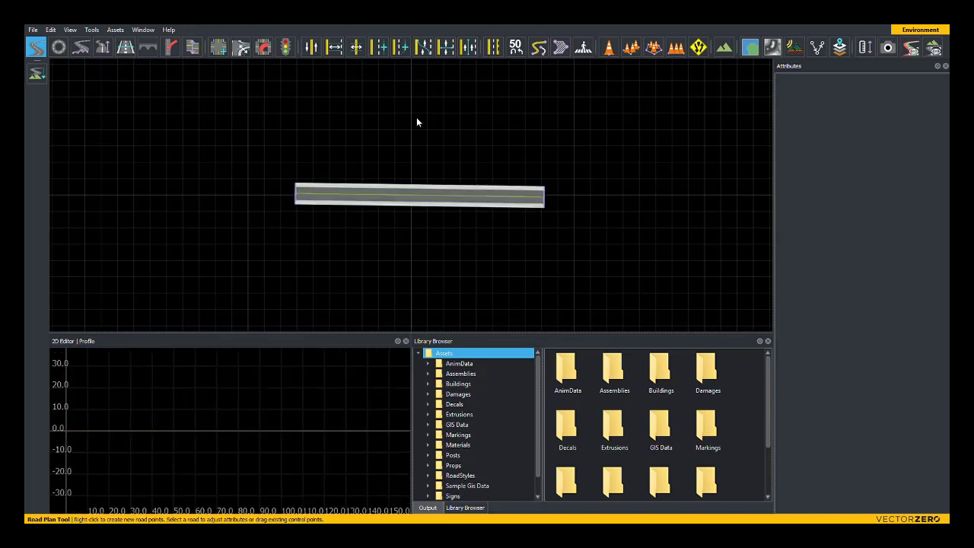
right_click(415, 100)
right_click(416, 296)
click(477, 288)
scroll(476, 287, up, 6)
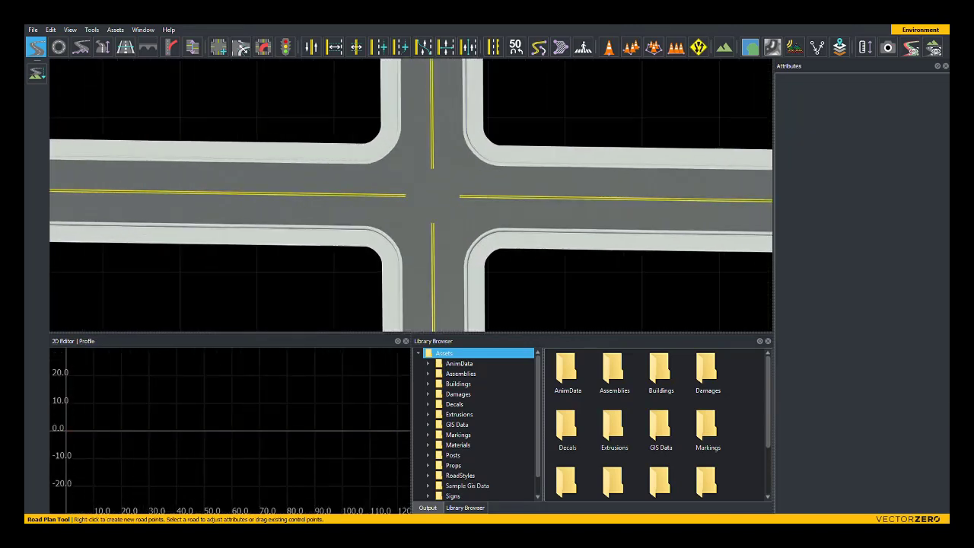
alt+drag(476, 288, 520, 302)
scroll(520, 306, down, 8)
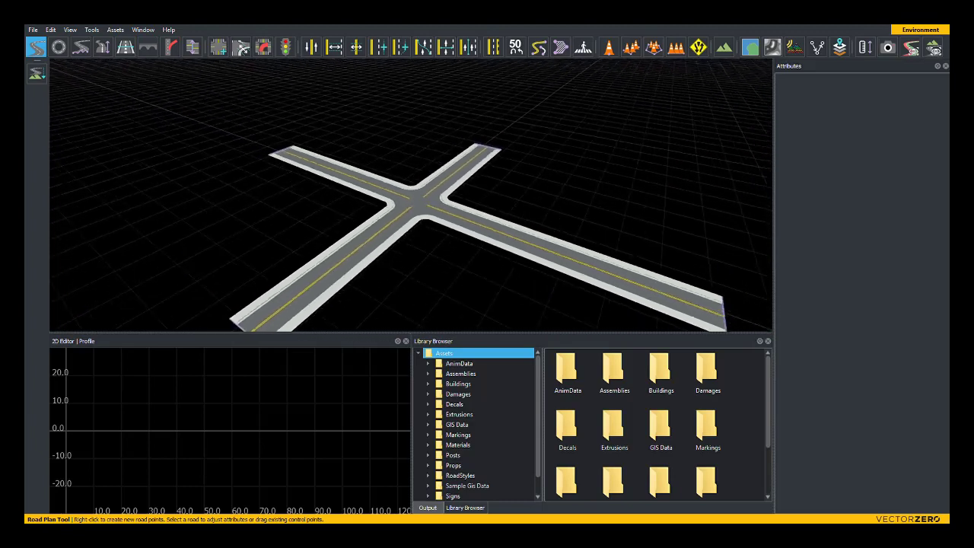
Step: Draw a short straight east-west road in the empty area beyond the end of the first intersection's road
alt+drag(458, 223, 453, 254)
alt+middle_drag(454, 255, 233, 244)
alt+drag(233, 245, 84, 253)
alt+drag(365, 198, 437, 287)
alt+drag(437, 200, 420, 194)
scroll(420, 194, down, 2)
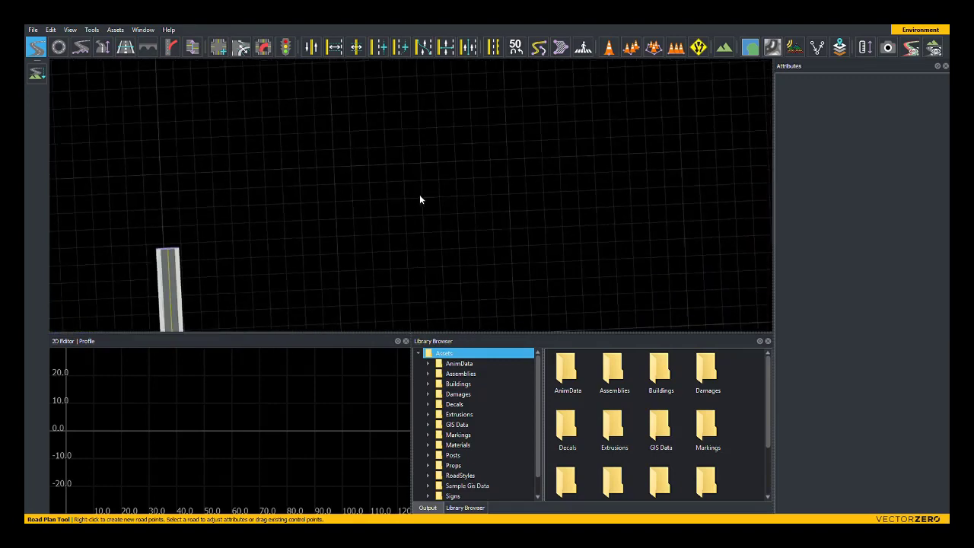
right_click(260, 198)
right_click(376, 194)
click(398, 96)
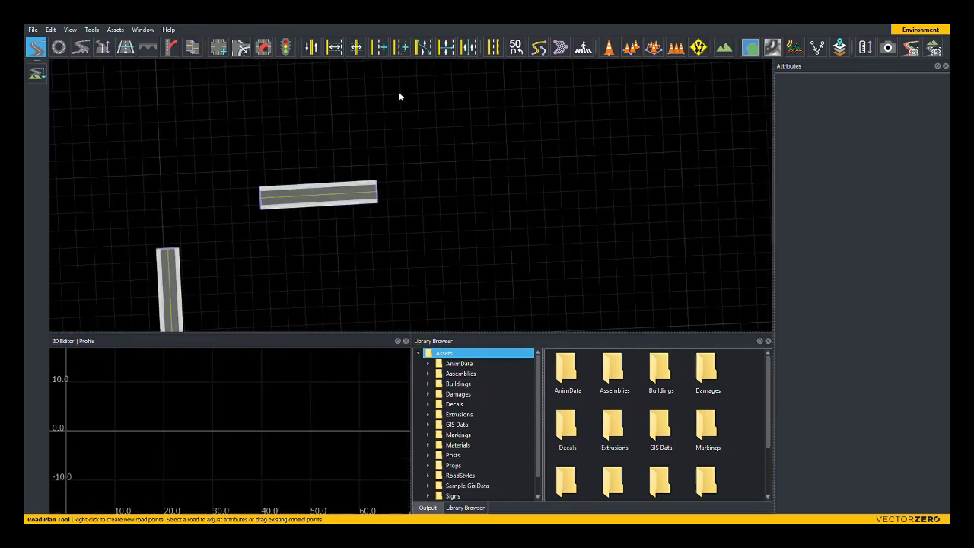
Step: Draw three more separate roads north, east and south of the short road's end, all facing one central gap
right_click(404, 78)
right_click(409, 173)
click(541, 178)
right_click(615, 169)
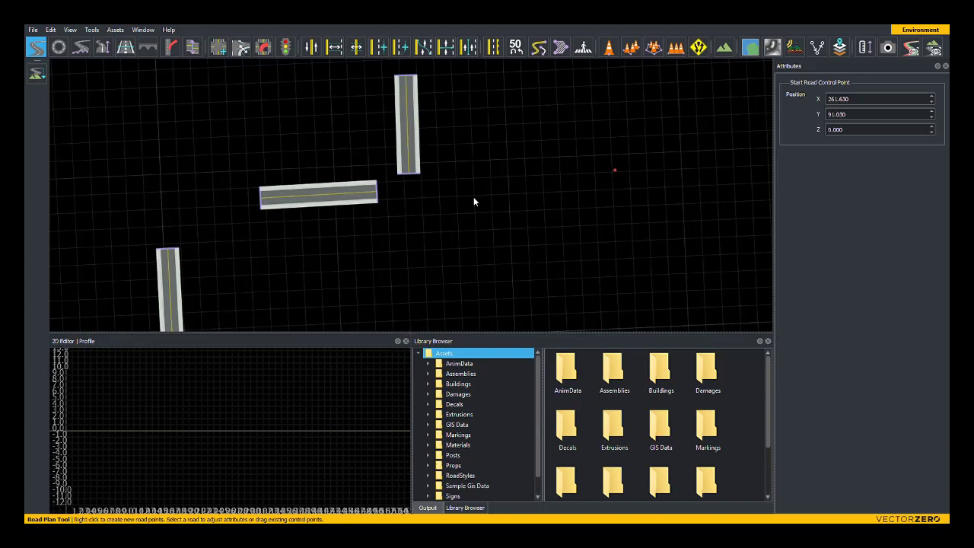
right_click(433, 192)
click(415, 266)
right_click(407, 307)
right_click(408, 228)
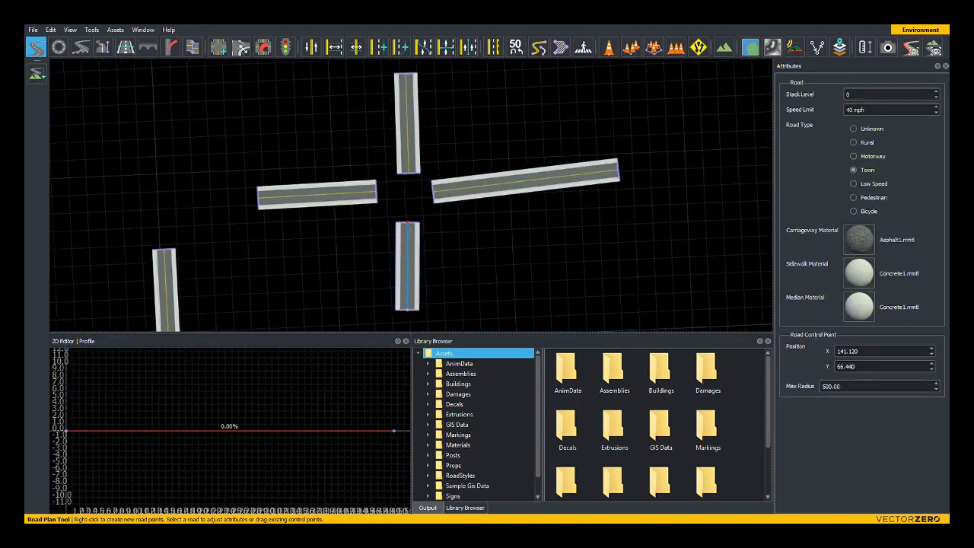
Step: Create a custom junction connecting the four facing road ends and display its maneuver roads
scroll(418, 153, up, 3)
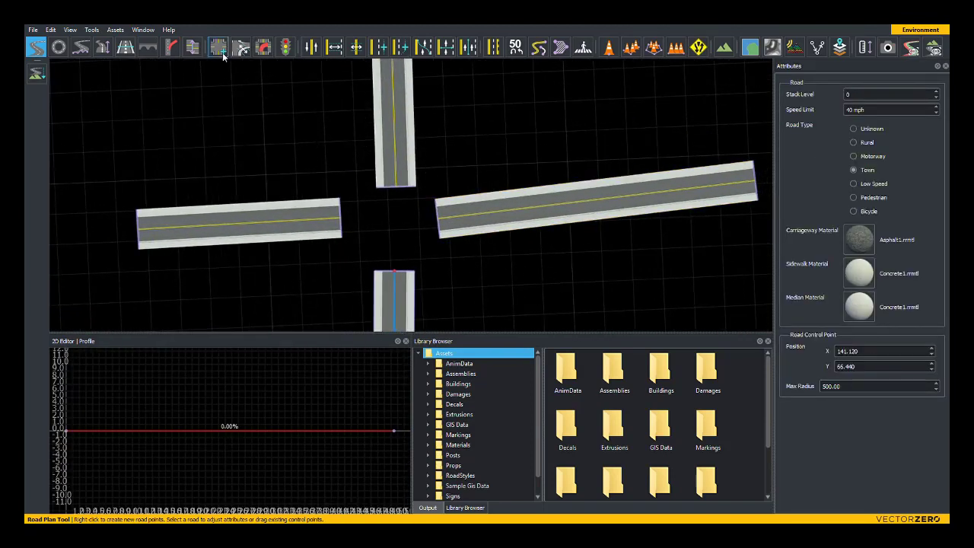
click(219, 47)
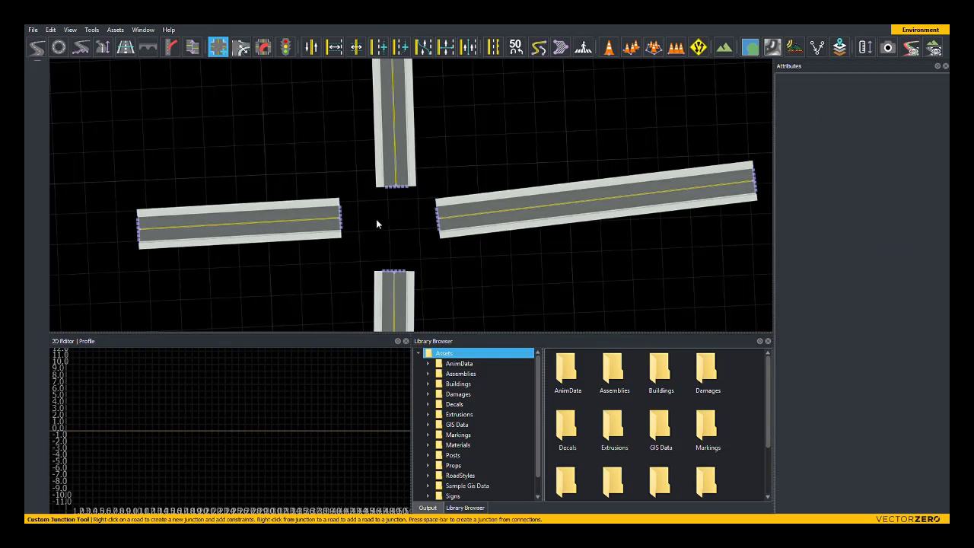
right_click(401, 274)
right_click(402, 189)
right_click(439, 220)
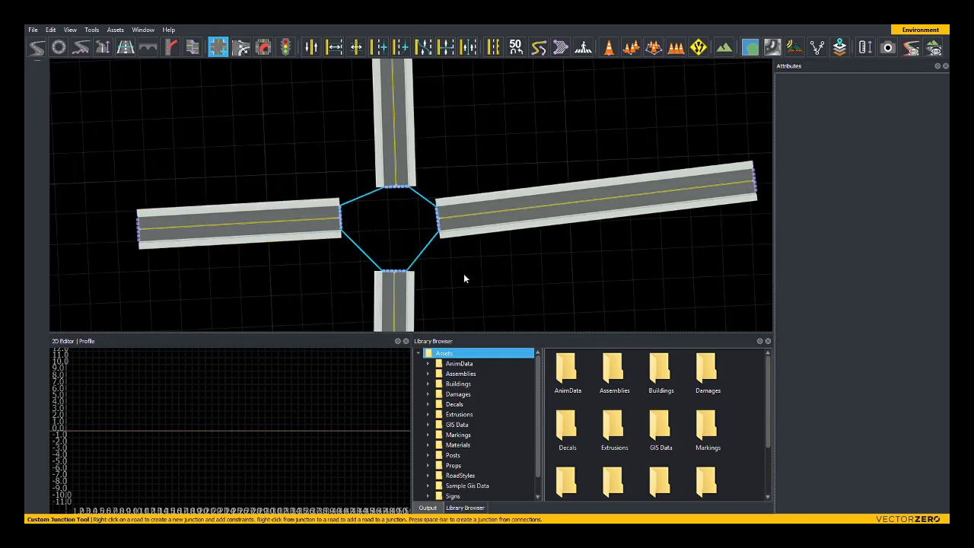
key(space)
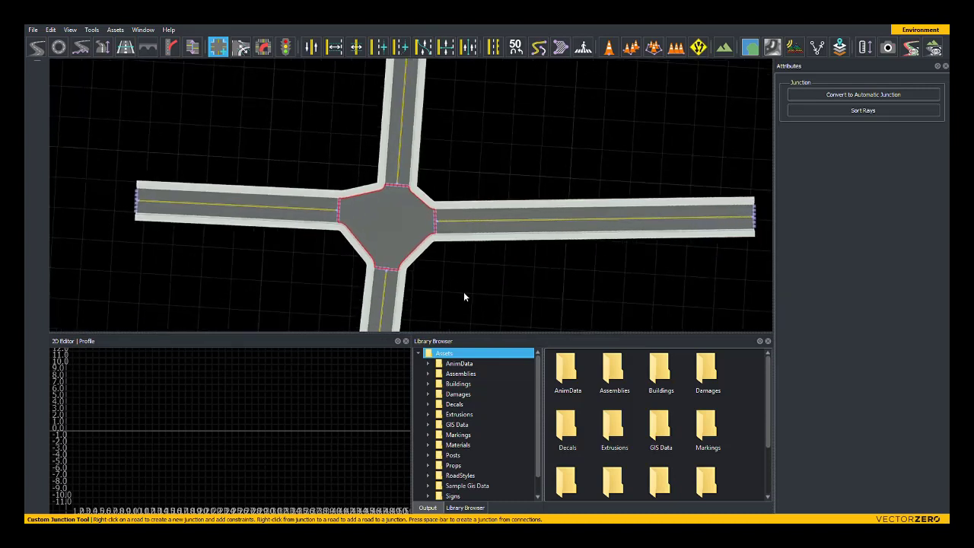
scroll(441, 293, up, 2)
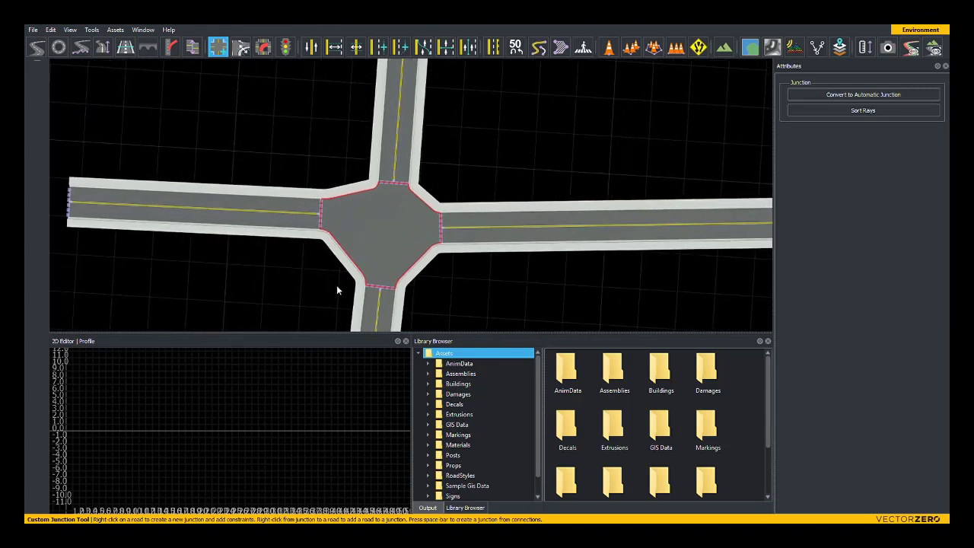
click(261, 47)
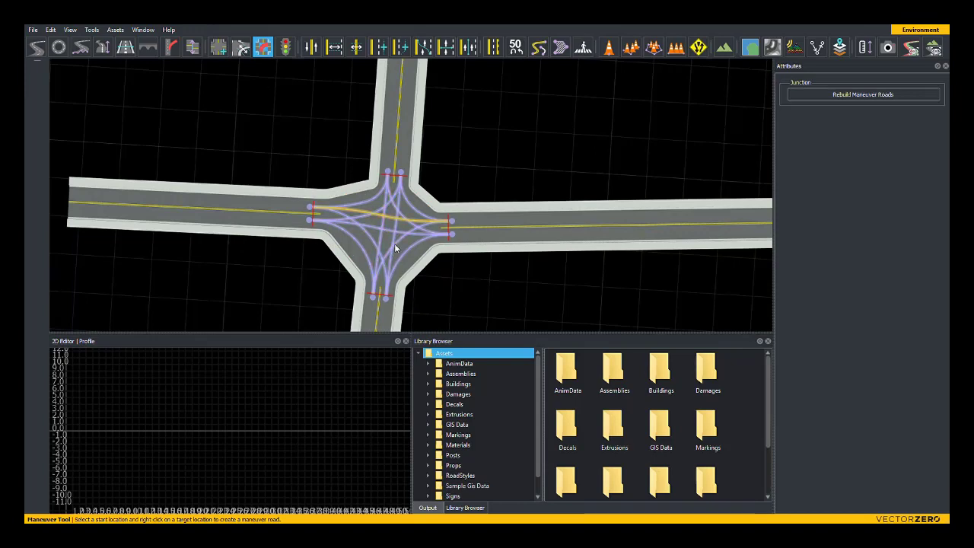
Step: Choose the FreewayOneWay style from the RoadStyles library for new roads made with the Road Plan tool
scroll(394, 243, down, 3)
scroll(479, 233, down, 1)
middle_drag(479, 233, 429, 111)
scroll(503, 260, down, 4)
middle_drag(502, 261, 341, 198)
scroll(656, 415, down, 2)
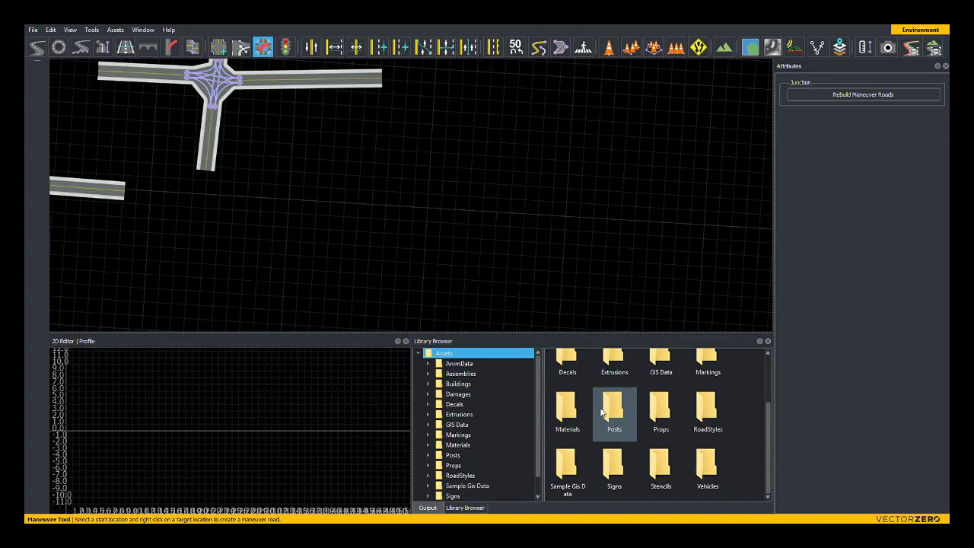
click(37, 46)
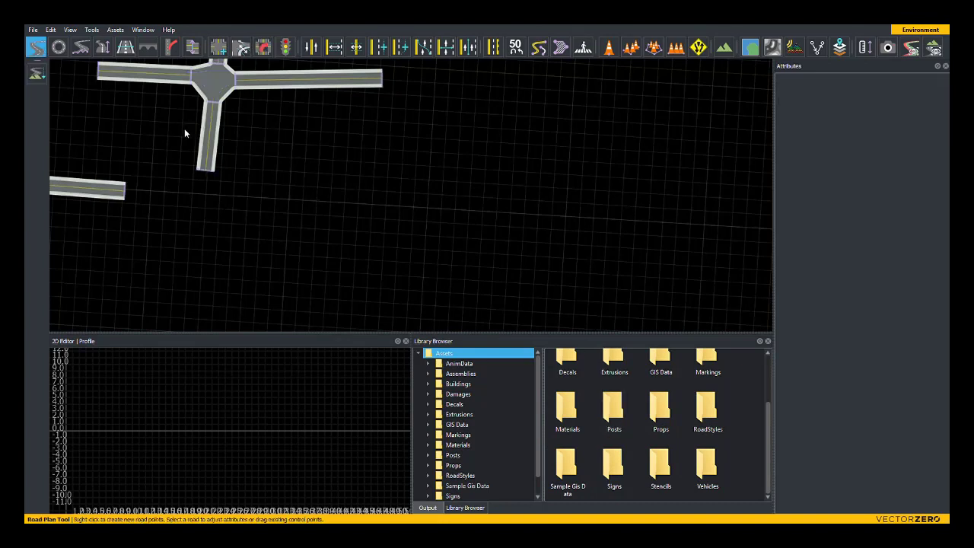
double_click(706, 411)
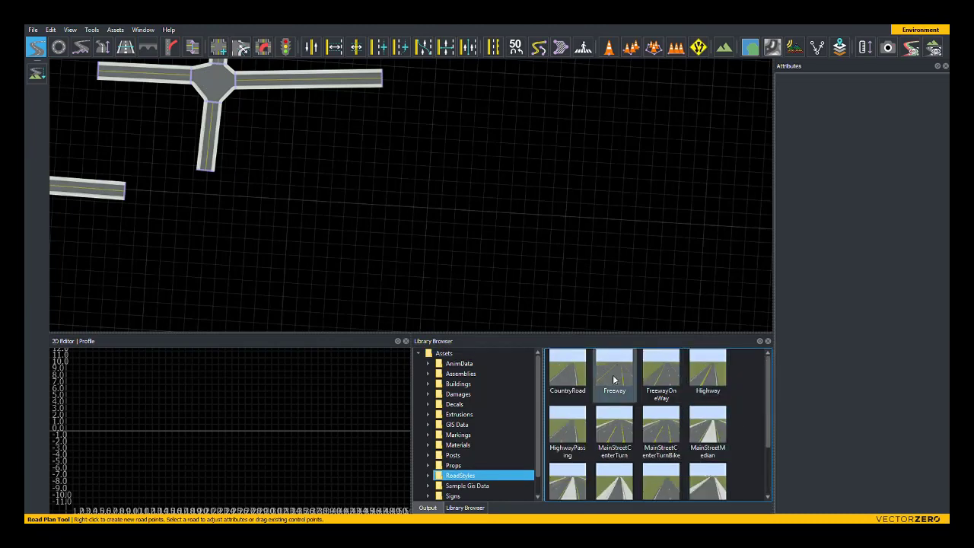
click(673, 378)
Step: Draw two parallel one-way freeways in opposite directions between about X 240 and X 498, leaving a narrow gap between them
right_click(341, 262)
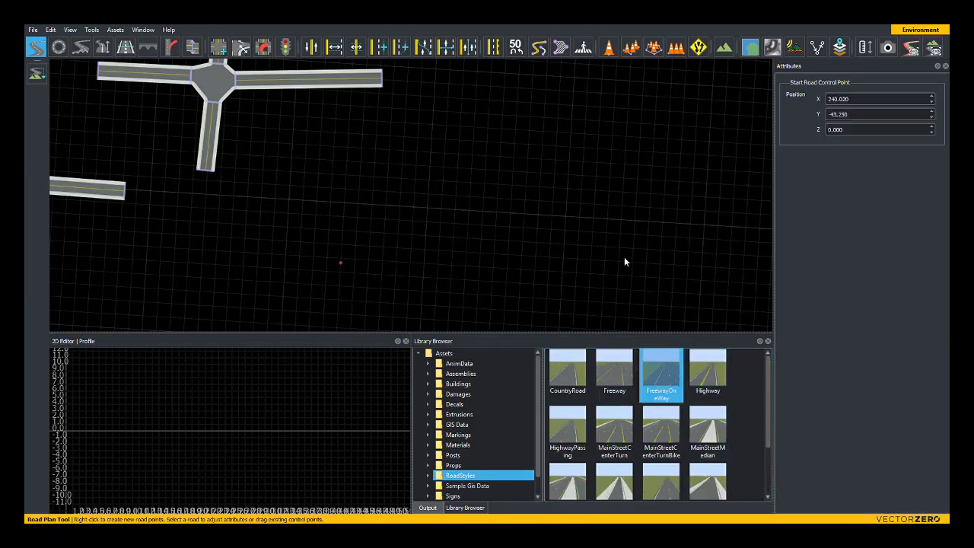
right_drag(676, 277, 698, 280)
click(700, 266)
right_click(699, 265)
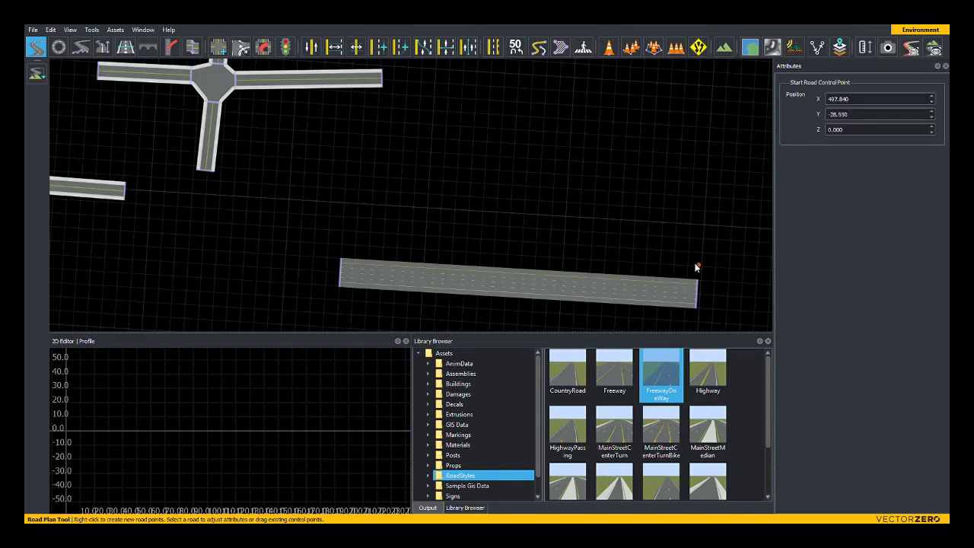
right_drag(383, 247, 343, 245)
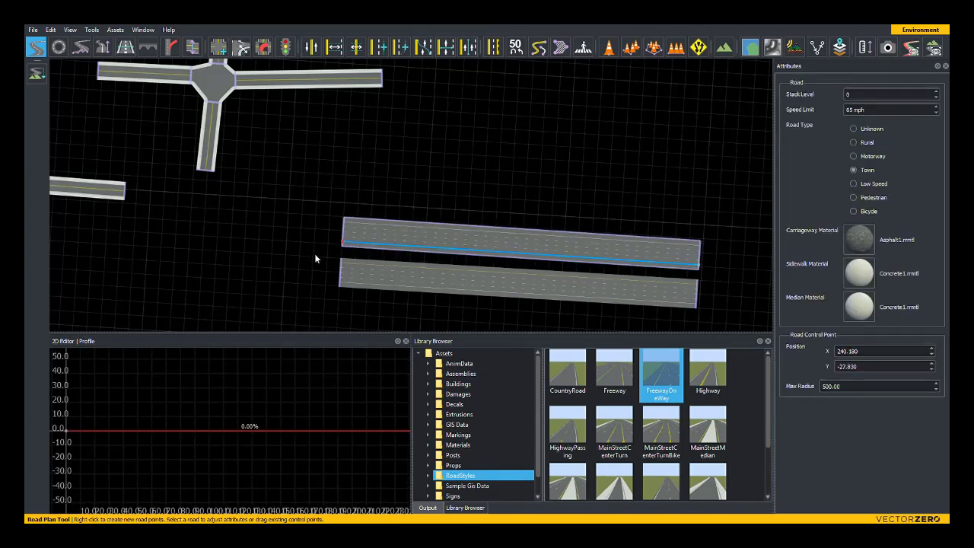
Step: Create a custom junction spanning both parallel freeways partway along their length to bridge the median gap
alt+middle_drag(315, 254, 243, 231)
scroll(381, 285, up, 5)
alt+middle_drag(420, 299, 384, 203)
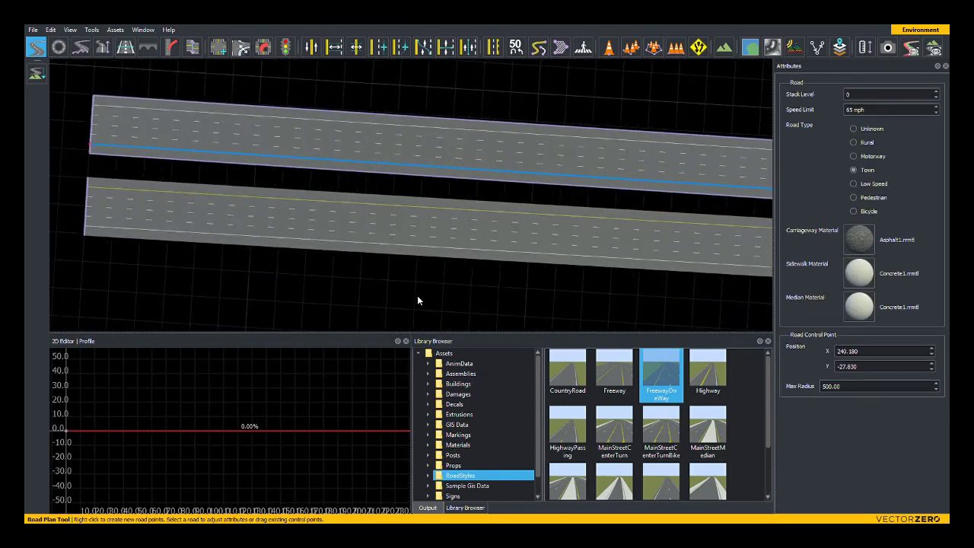
alt+drag(417, 298, 495, 293)
scroll(348, 232, up, 1)
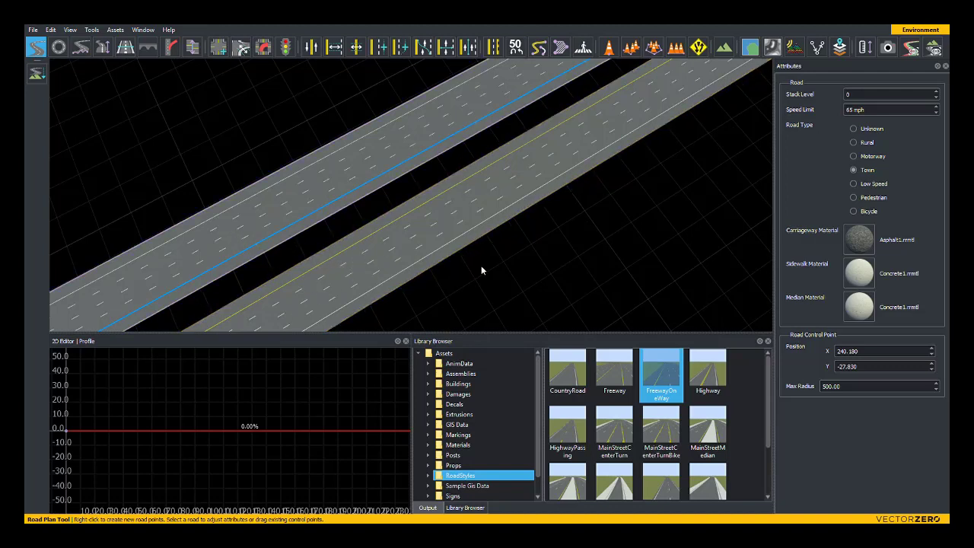
alt+drag(481, 266, 482, 249)
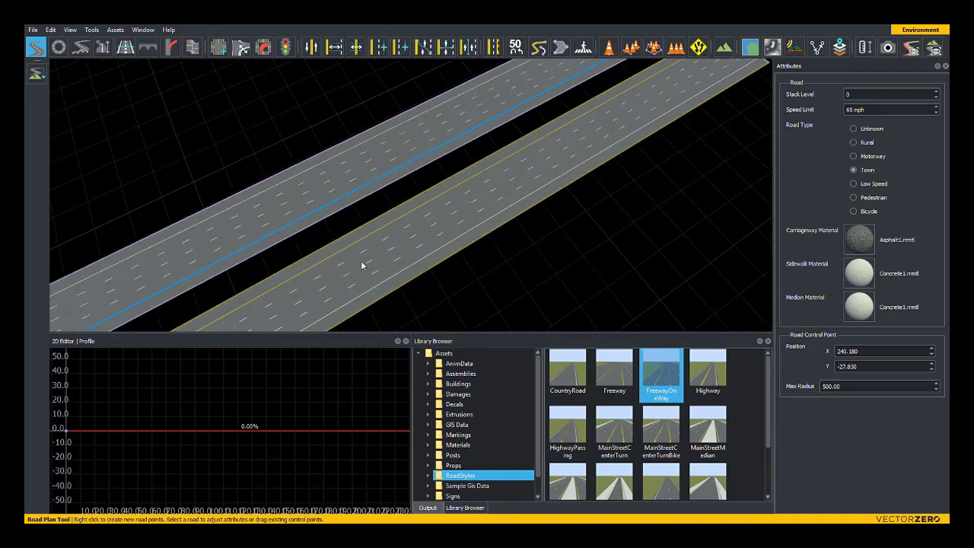
click(219, 48)
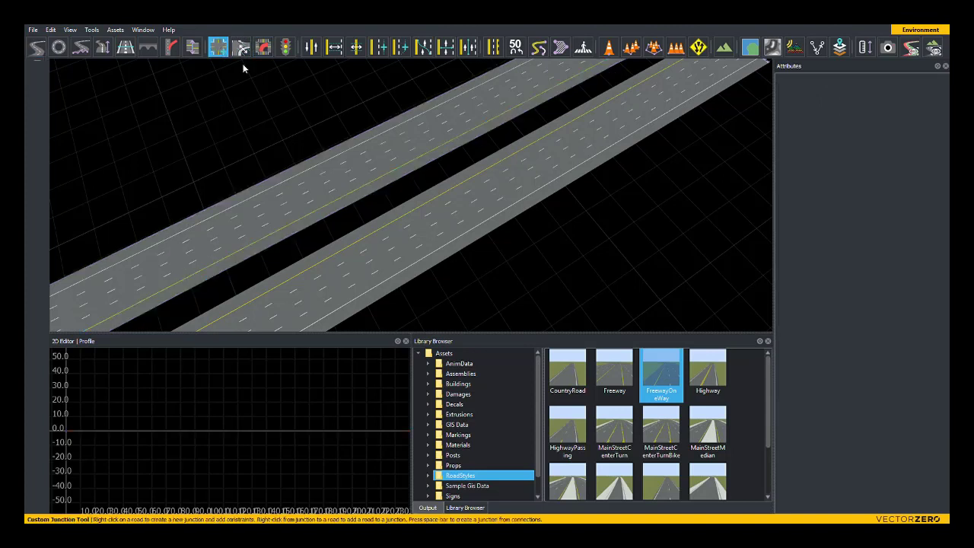
click(379, 247)
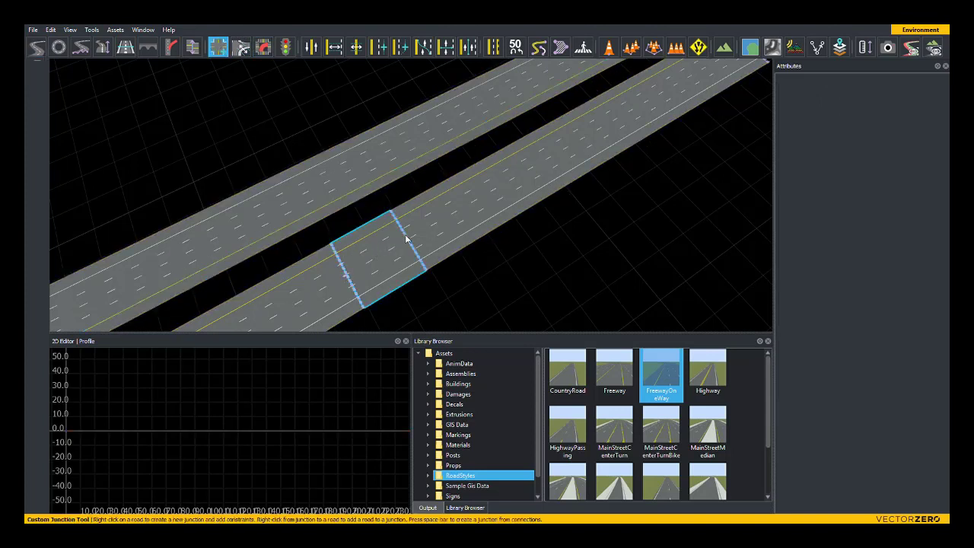
right_click(310, 214)
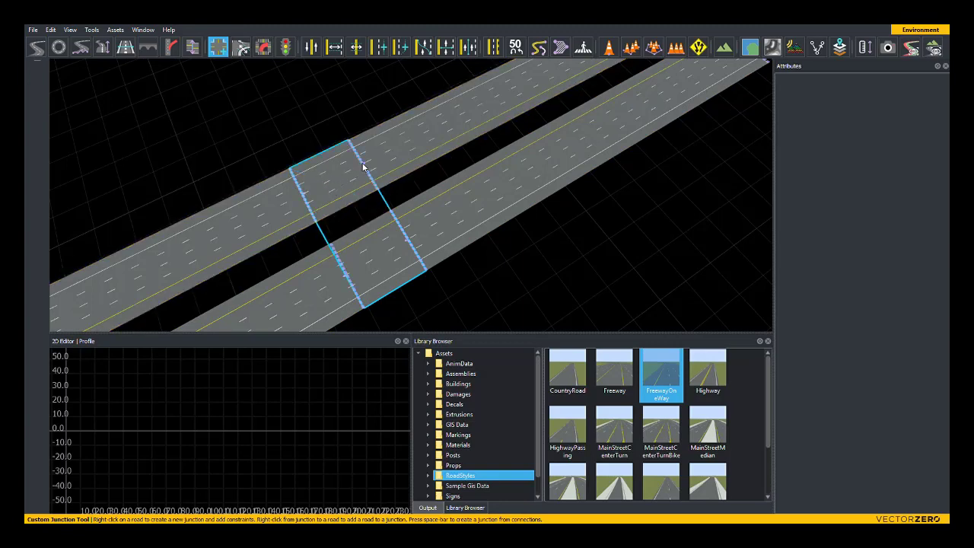
key(space)
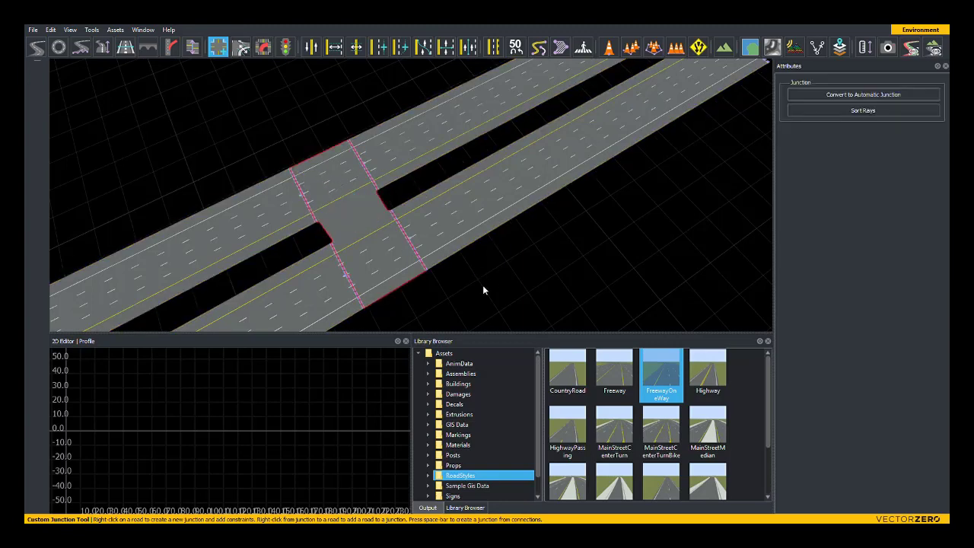
Step: Add two U-turn maneuver roads in the freeway junction, connecting the innermost lanes of both carriageways in each direction
alt+middle_drag(482, 285, 516, 243)
alt+right_drag(515, 243, 563, 242)
alt+drag(490, 277, 507, 276)
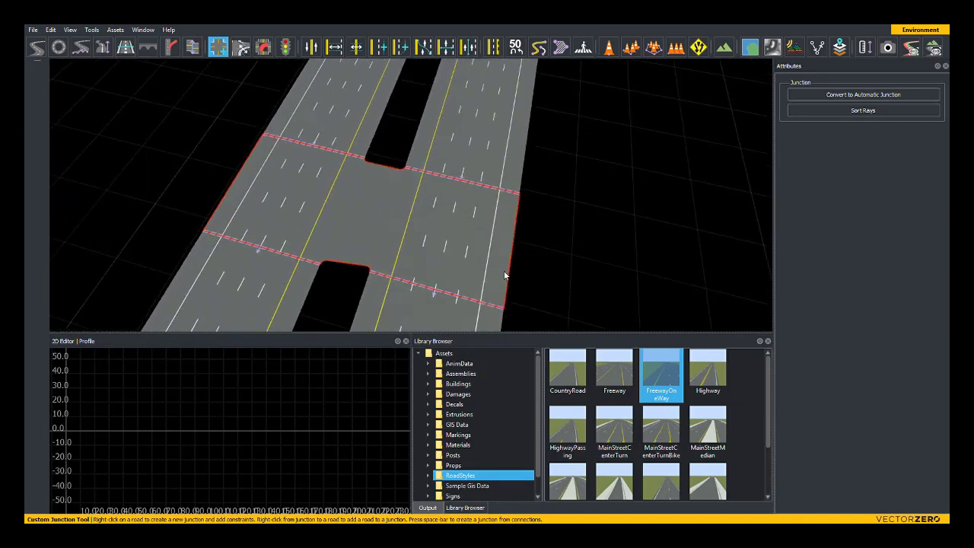
click(264, 47)
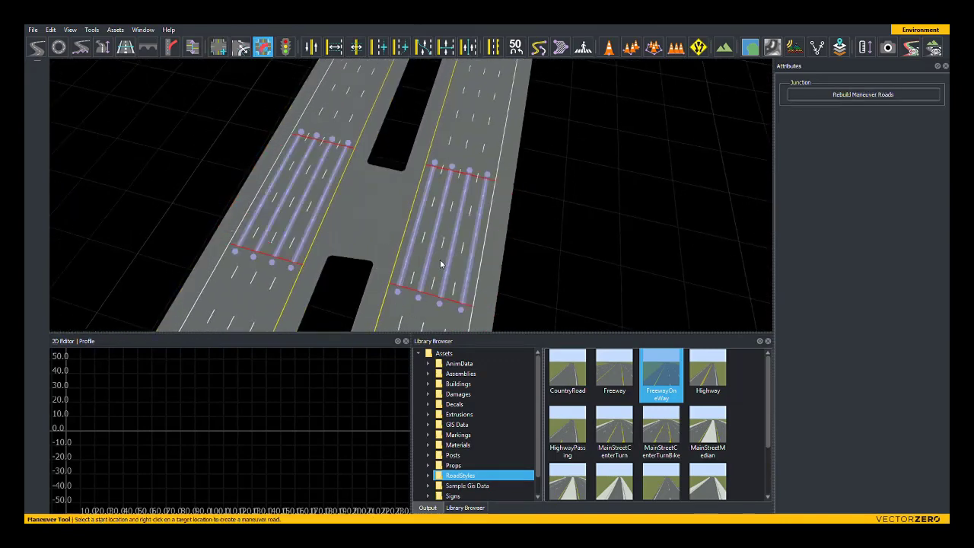
click(397, 295)
right_click(290, 272)
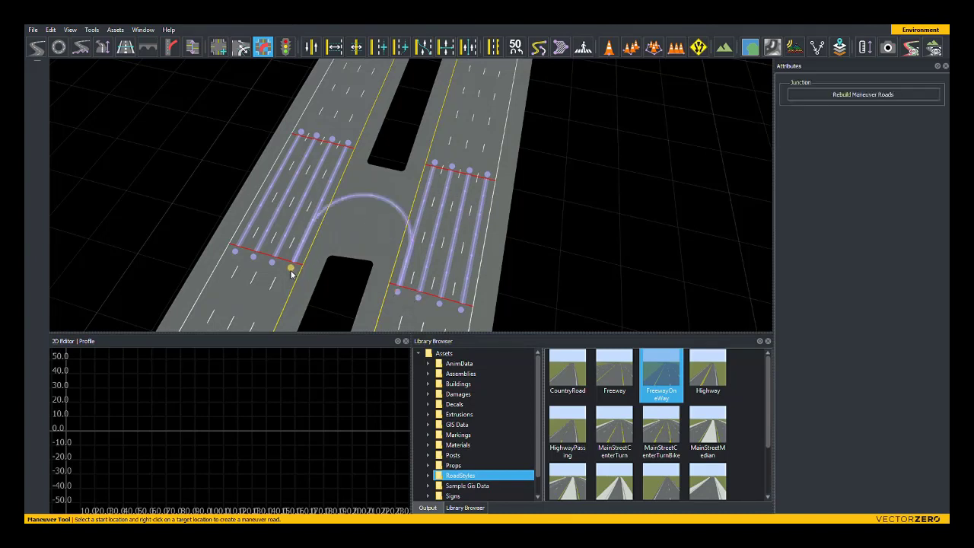
click(348, 144)
right_click(438, 166)
alt+drag(452, 169, 367, 163)
alt+right_drag(367, 163, 391, 114)
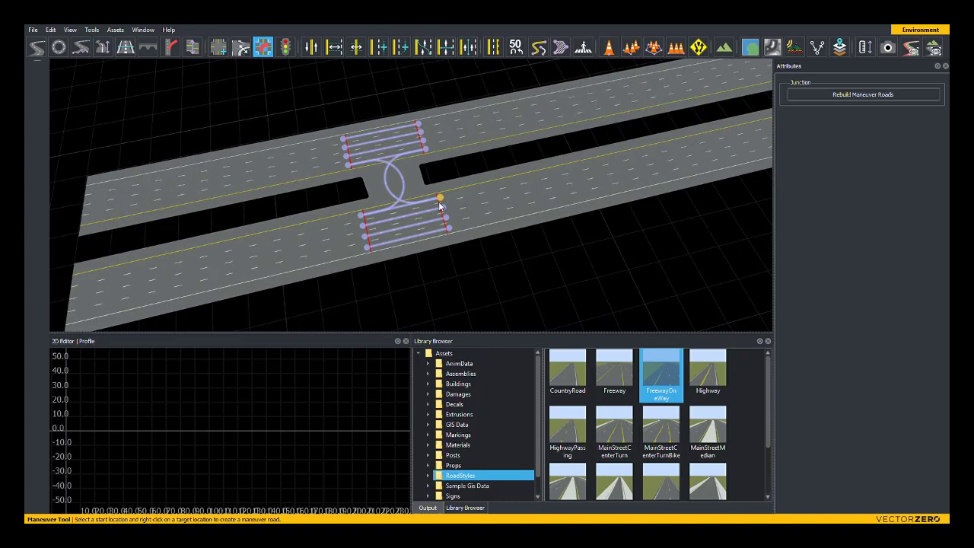
Step: Choose the ResidentialMarked style from the RoadStyles library for new roads in the empty area south of the freeways, using the Road Plan tool
scroll(418, 241, down, 5)
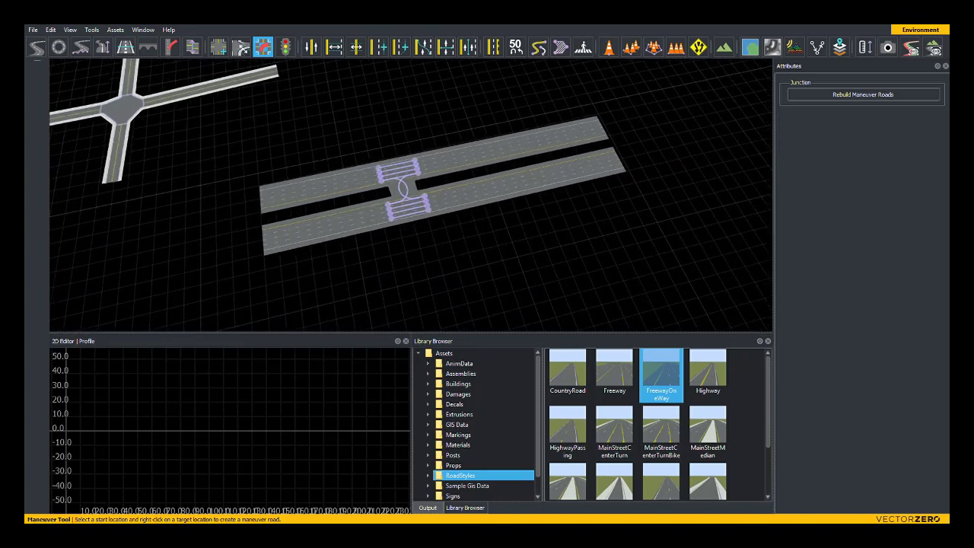
alt+middle_drag(419, 241, 470, 190)
alt+drag(470, 190, 498, 291)
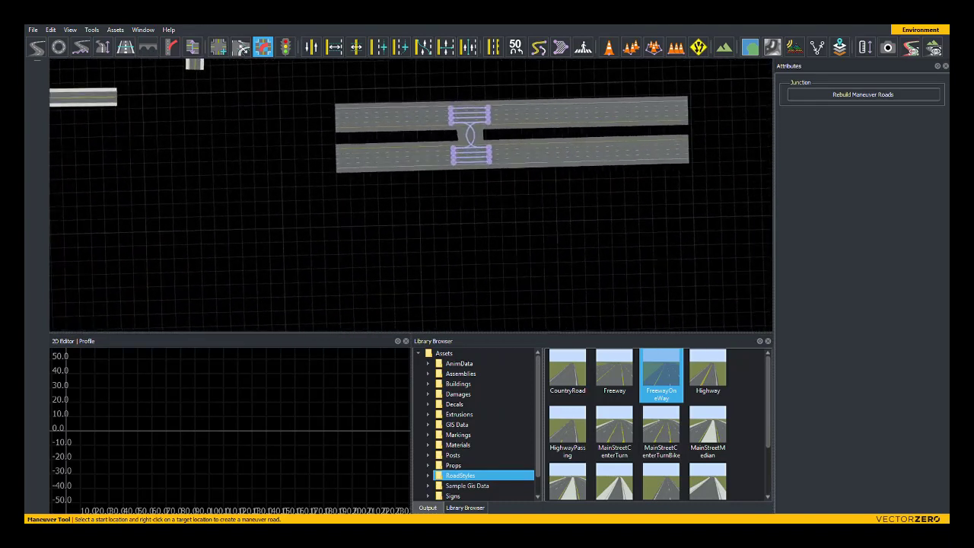
alt+middle_drag(498, 290, 427, 245)
scroll(427, 245, down, 2)
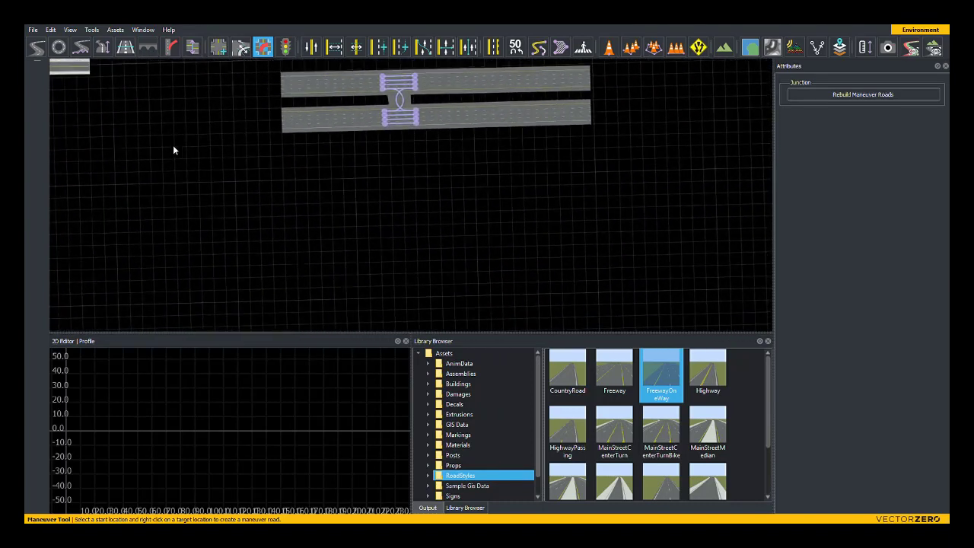
click(35, 50)
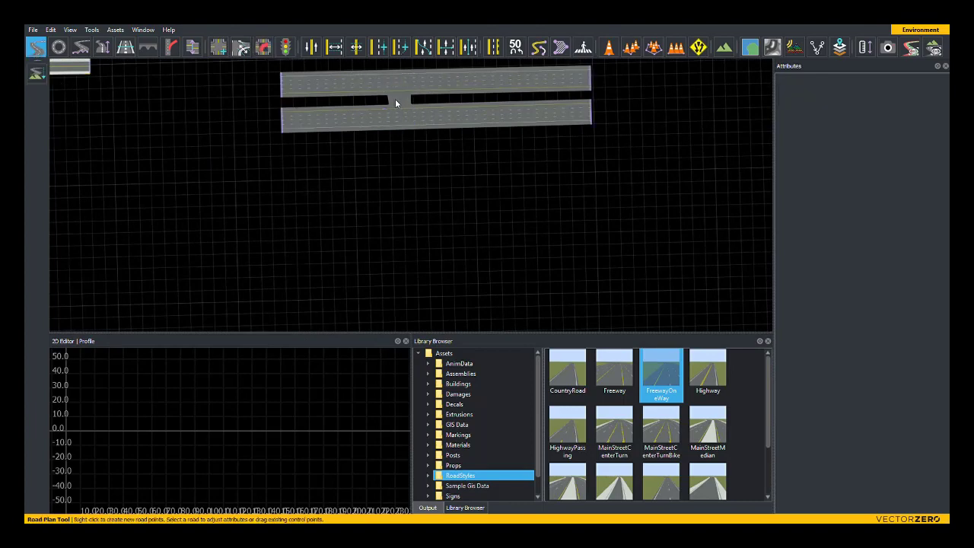
alt+middle_drag(420, 249, 382, 204)
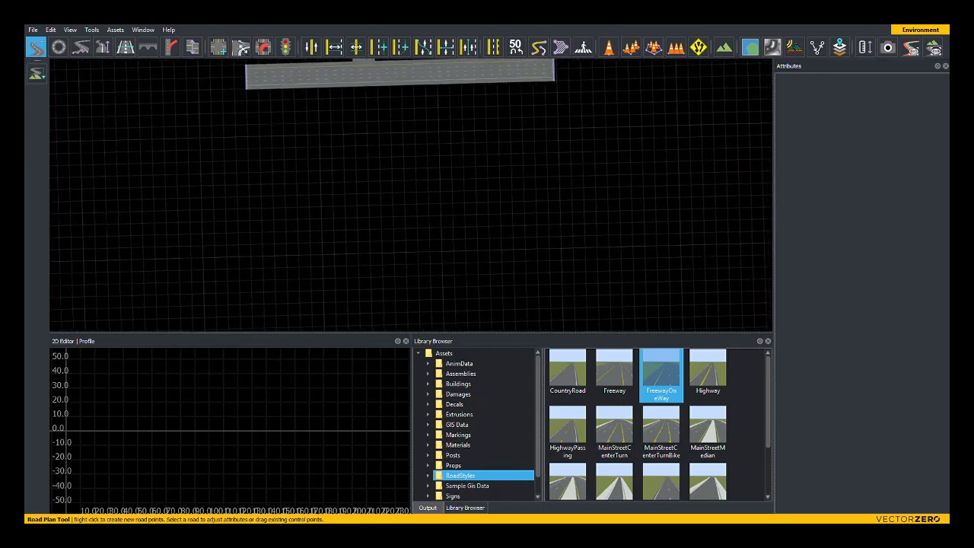
scroll(664, 411, down, 3)
scroll(664, 426, up, 3)
scroll(664, 427, down, 3)
click(567, 468)
Step: Draw two closely spaced parallel residential roads south of the freeways, running north-south from about Y -104 to Y -260
right_click(384, 140)
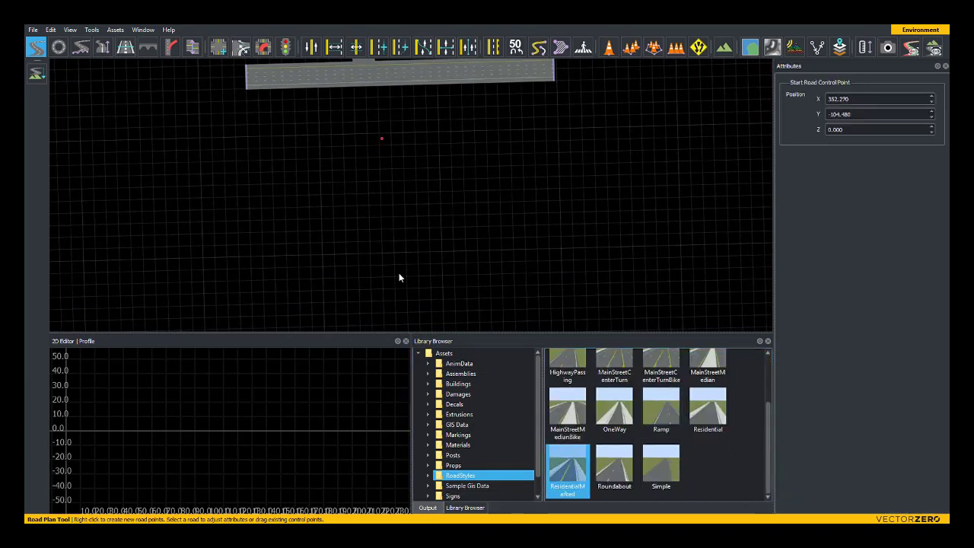
right_click(405, 329)
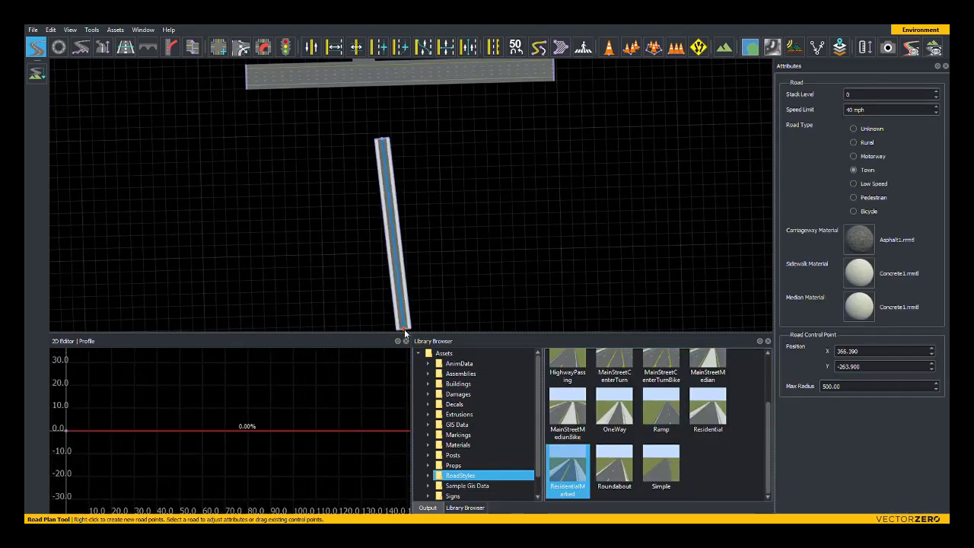
right_click(407, 137)
right_drag(427, 279, 417, 323)
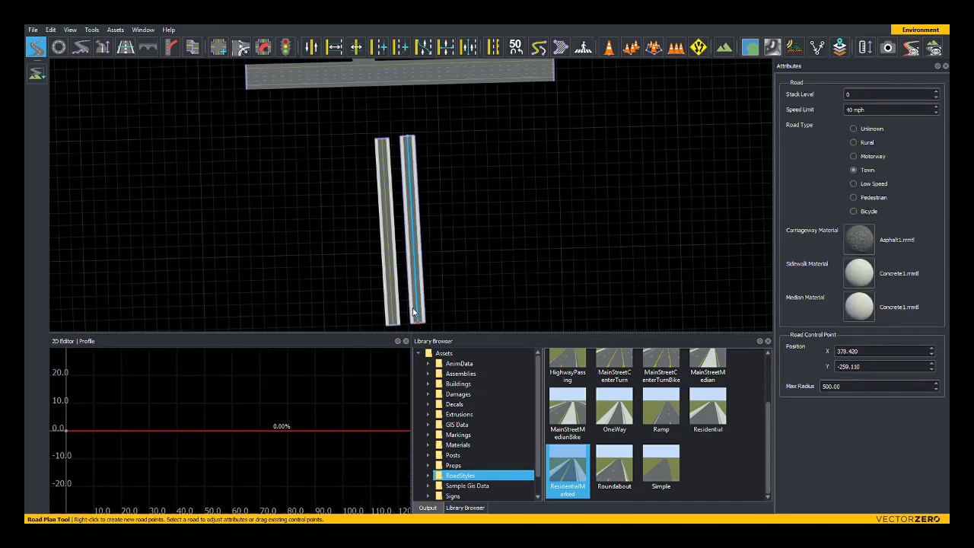
Step: Draw two parallel east-west residential roads across both north-south roads, starting at about X 241, Y -170 and X 237, Y -201
click(264, 209)
right_click(251, 221)
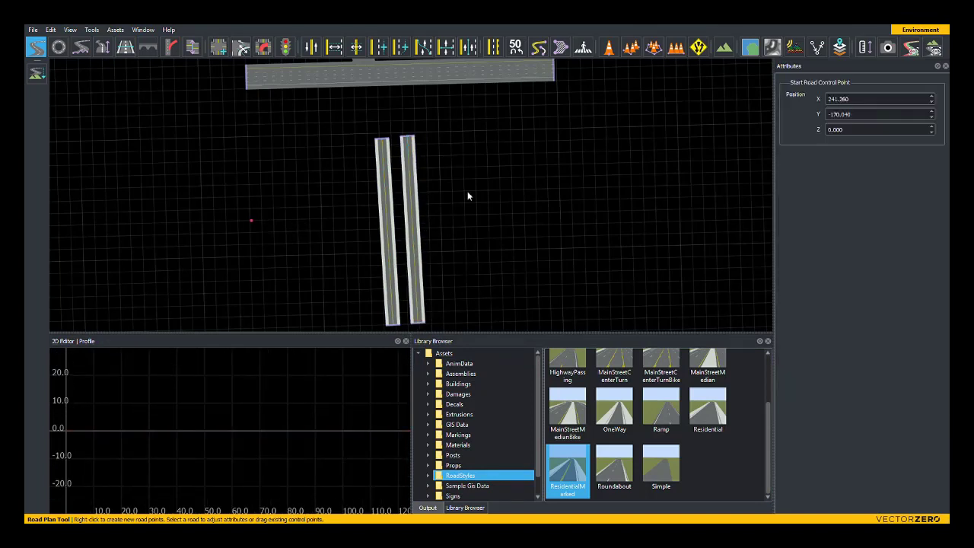
right_click(559, 195)
right_click(248, 258)
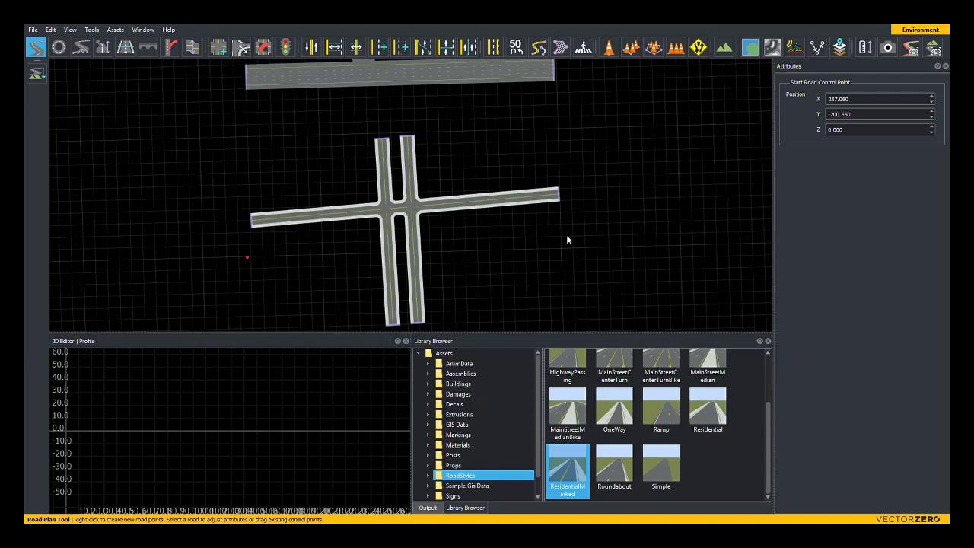
right_click(567, 235)
click(515, 276)
Step: Change the travel direction of the inner driving lane on both north-south roads with the Lane Tool, starting with Backward on the eastern road
scroll(514, 275, up, 5)
alt+middle_drag(515, 276, 521, 233)
alt+drag(521, 233, 499, 196)
alt+middle_drag(496, 291, 513, 263)
scroll(512, 263, down, 2)
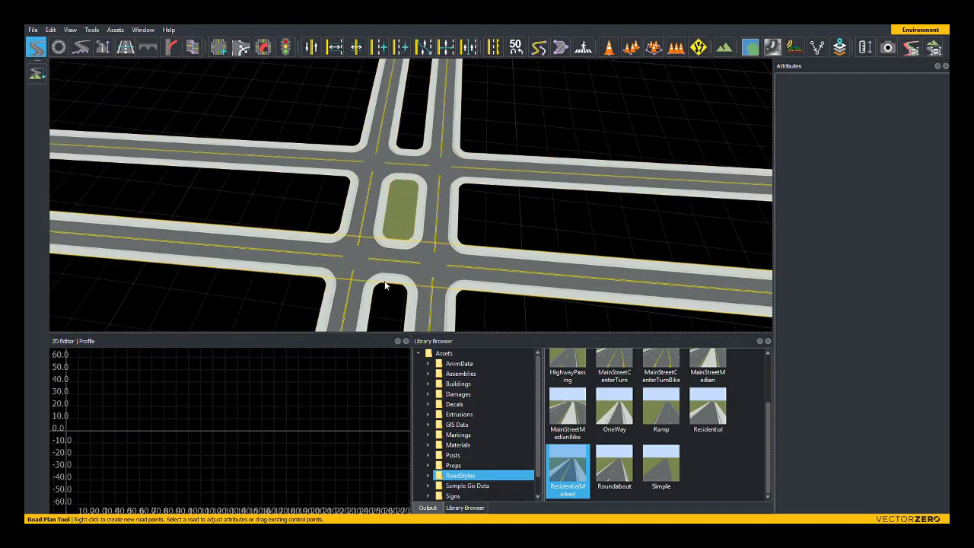
click(311, 48)
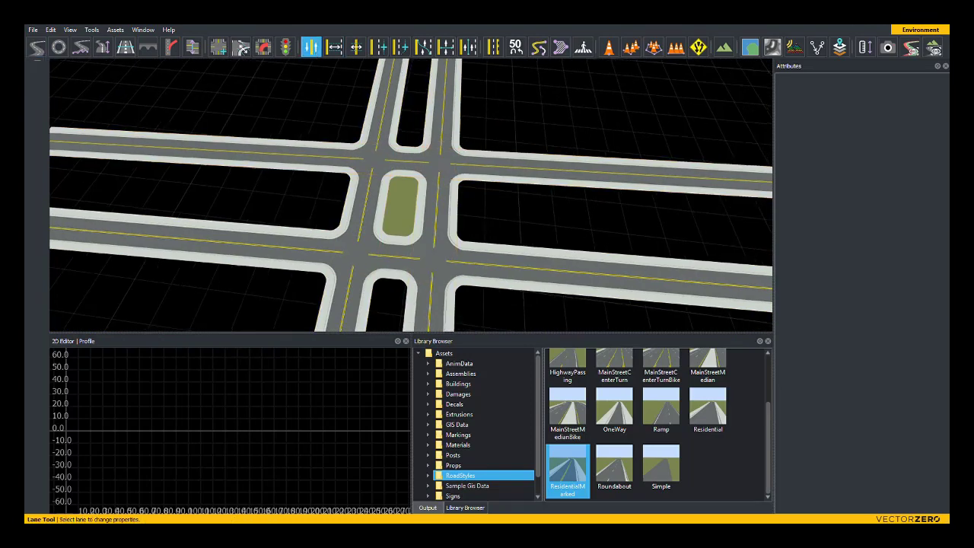
scroll(432, 266, up, 1)
alt+middle_drag(432, 267, 407, 186)
click(397, 271)
click(395, 289)
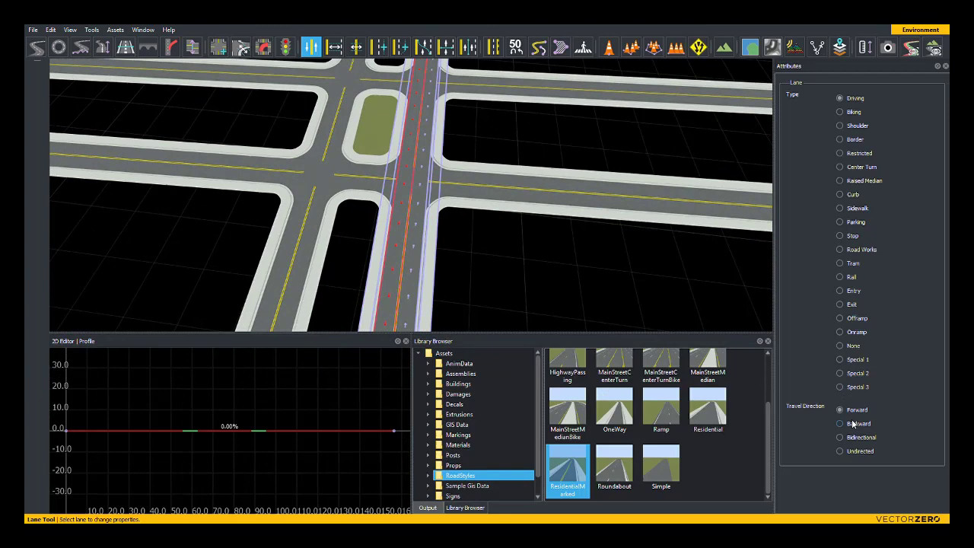
click(270, 265)
click(294, 285)
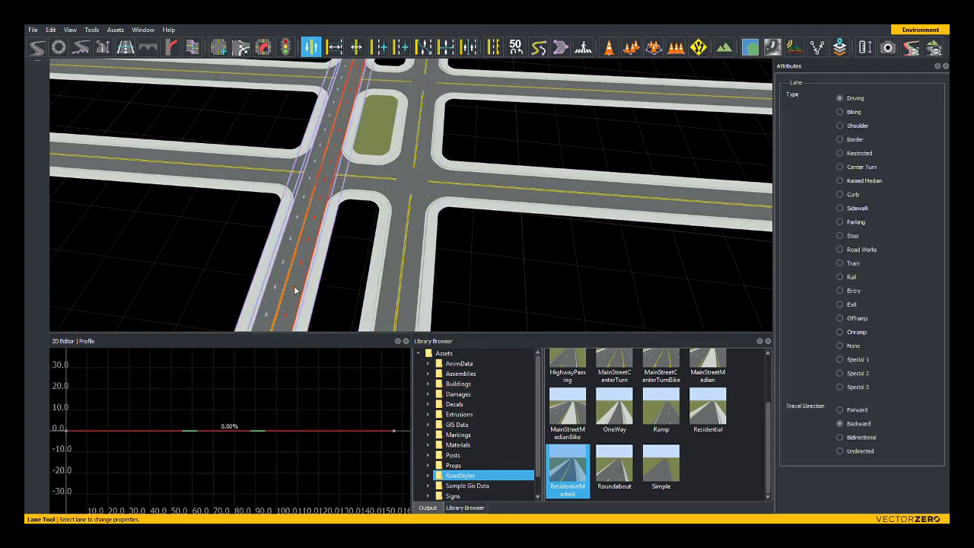
Step: Set the travel direction of the southern east-west road's inner driving lane, facing the green island, to Forward
alt+drag(583, 277, 521, 246)
click(558, 258)
click(504, 211)
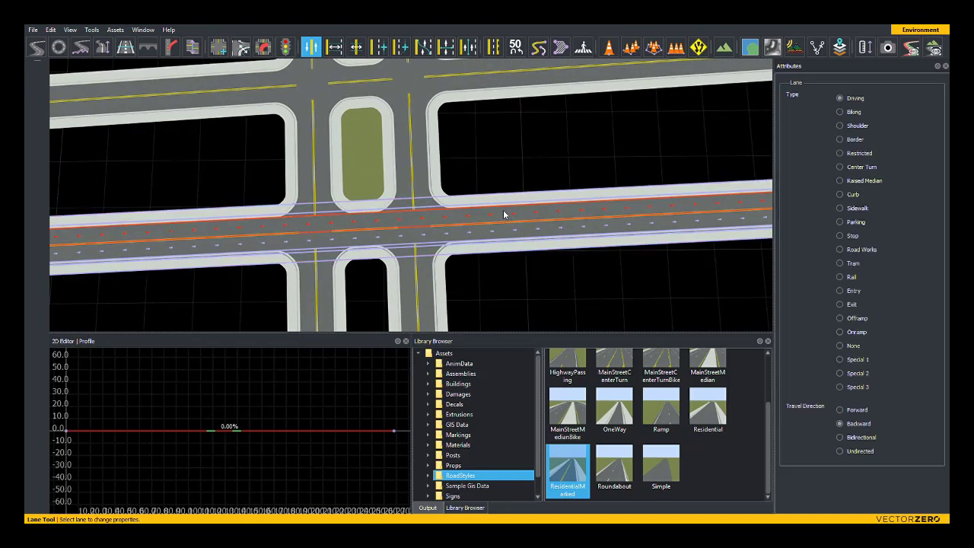
click(840, 410)
Step: Set the travel direction of the northern east-west road's inner driving lane, facing the green island, to Backward
alt+middle_drag(519, 64, 528, 134)
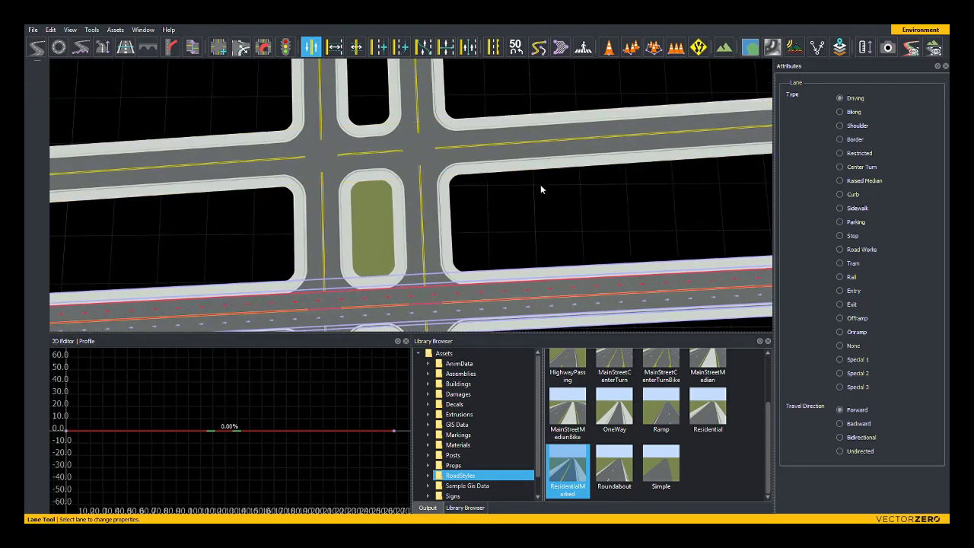
alt+drag(415, 201, 525, 212)
click(387, 90)
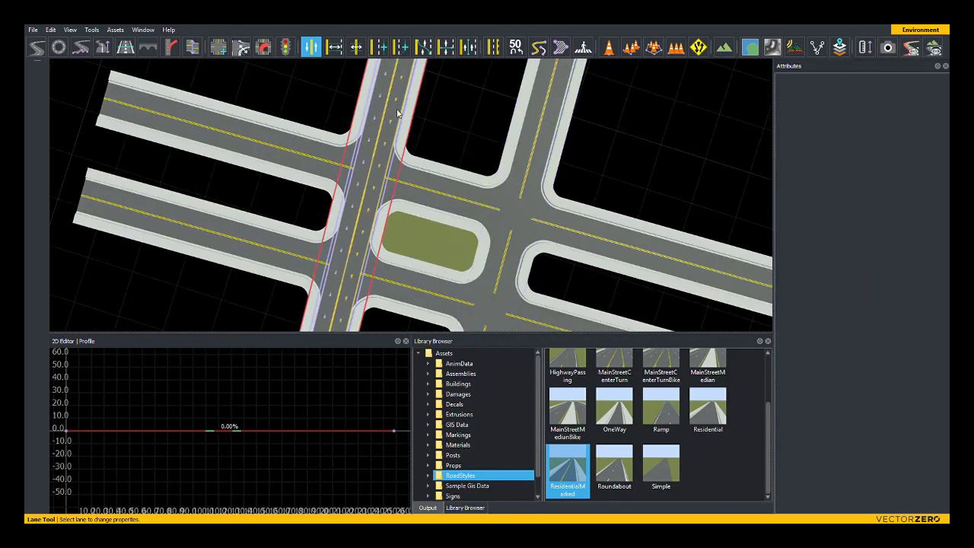
click(392, 115)
click(842, 423)
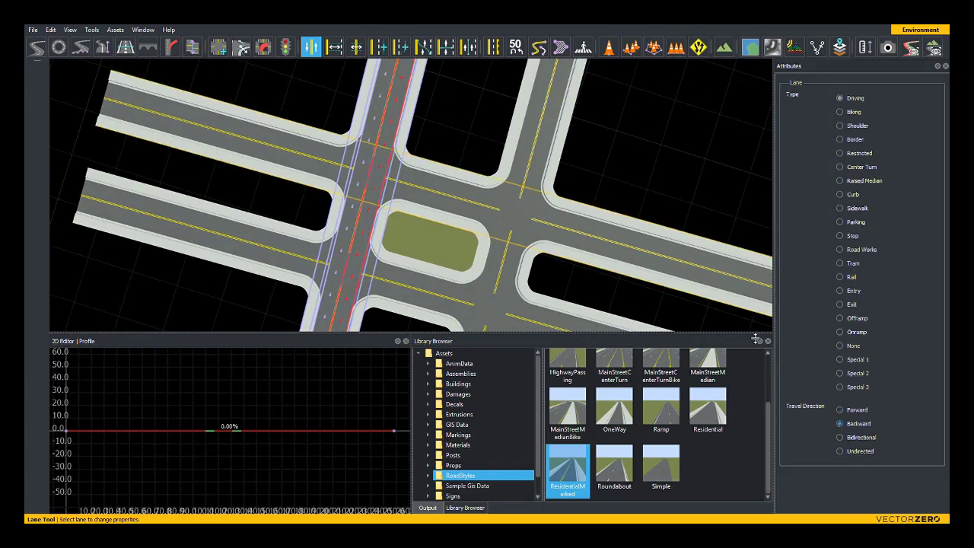
alt+drag(586, 236, 590, 188)
click(582, 224)
Step: Merge the four automatic junctions around the green island into one custom junction with the Custom Junction Tool
alt+right_drag(522, 206, 414, 247)
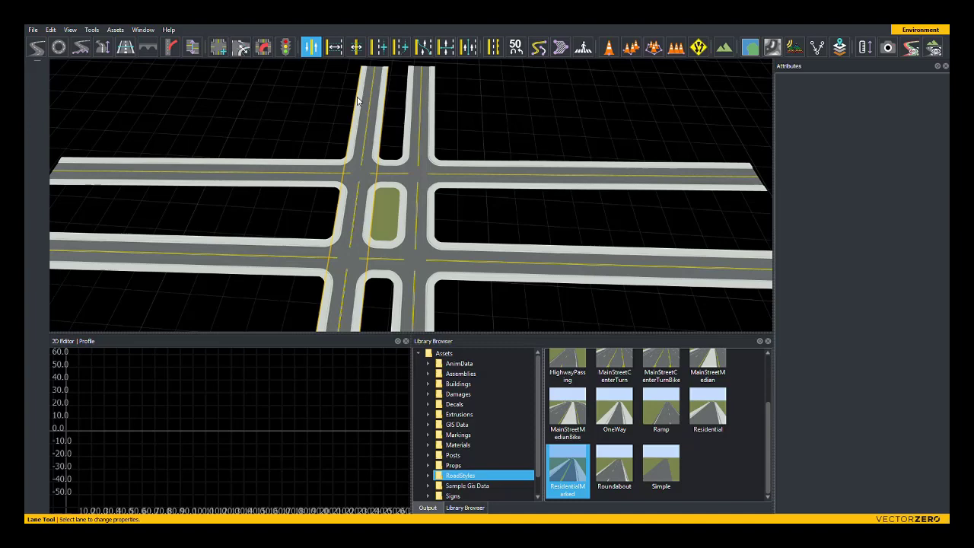
alt+middle_drag(357, 100, 358, 96)
mouse_move(561, 240)
alt+middle_down()
mouse_move(576, 211)
mouse_move(576, 243)
alt+middle_up()
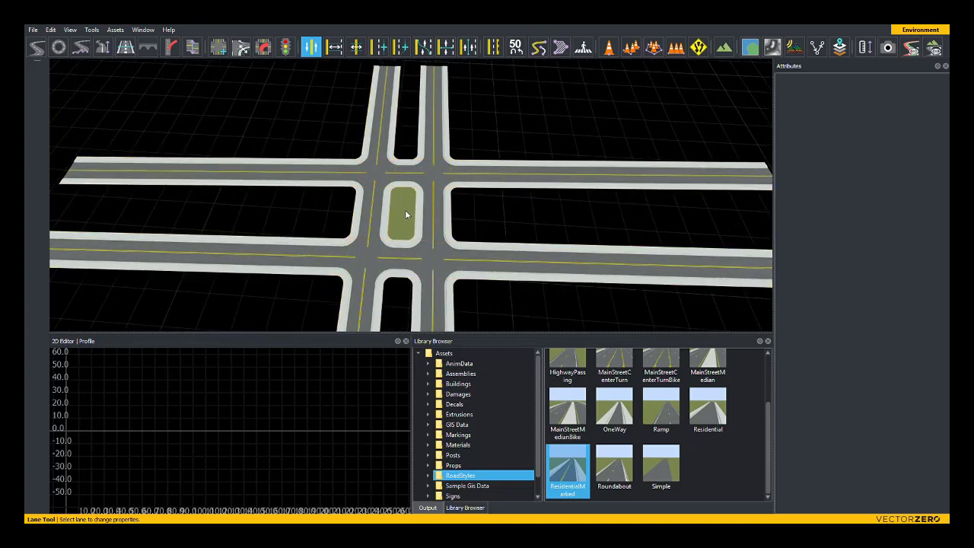
click(219, 50)
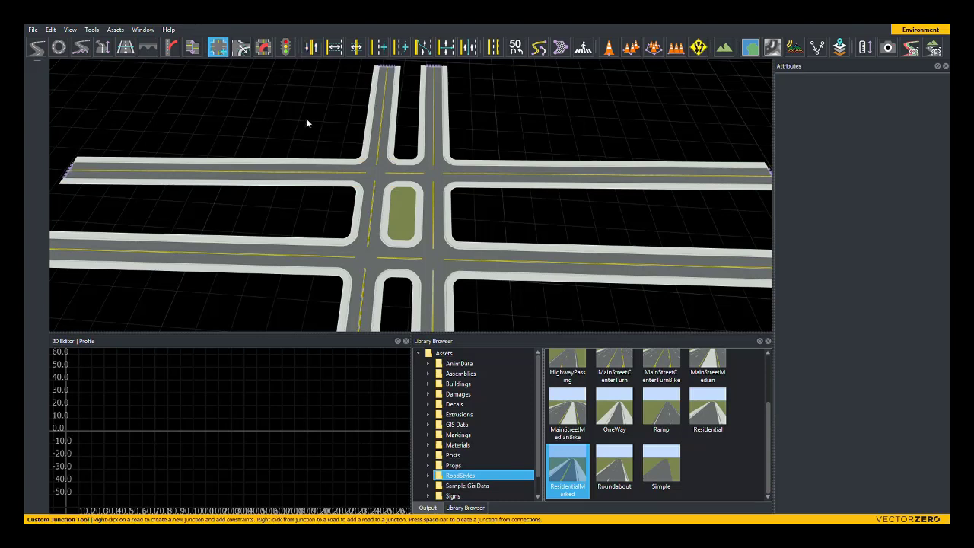
click(378, 179)
click(437, 176)
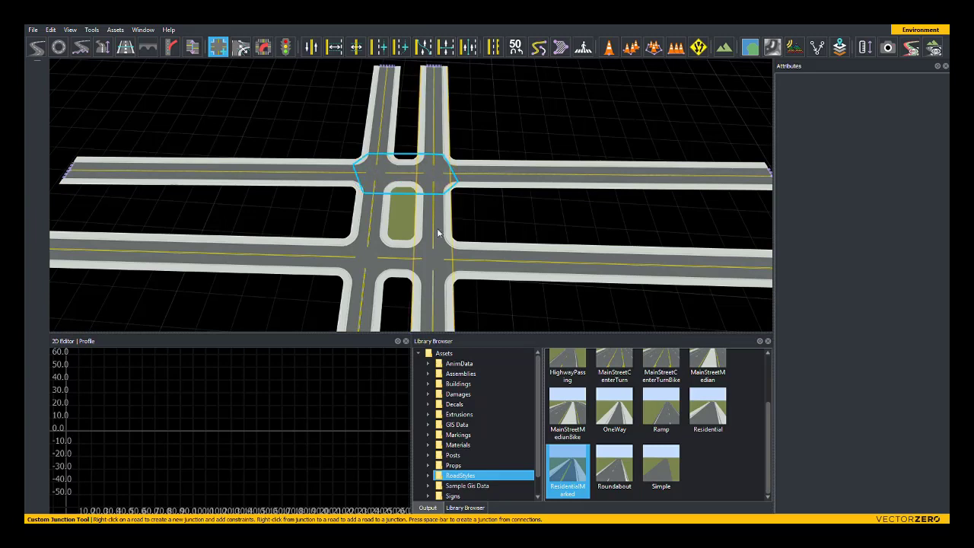
click(434, 262)
click(371, 264)
key(space)
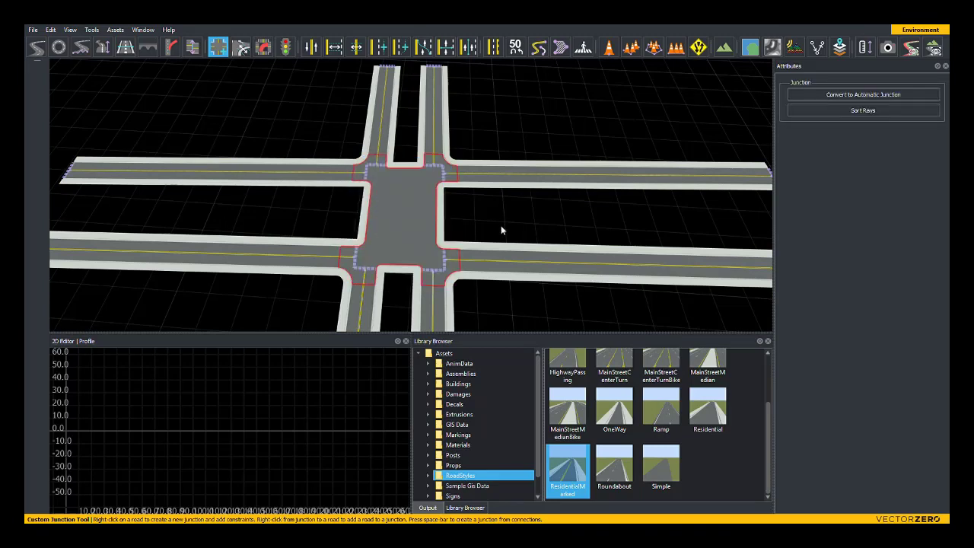
click(492, 231)
alt+drag(493, 232, 438, 251)
right_drag(456, 244, 255, 114)
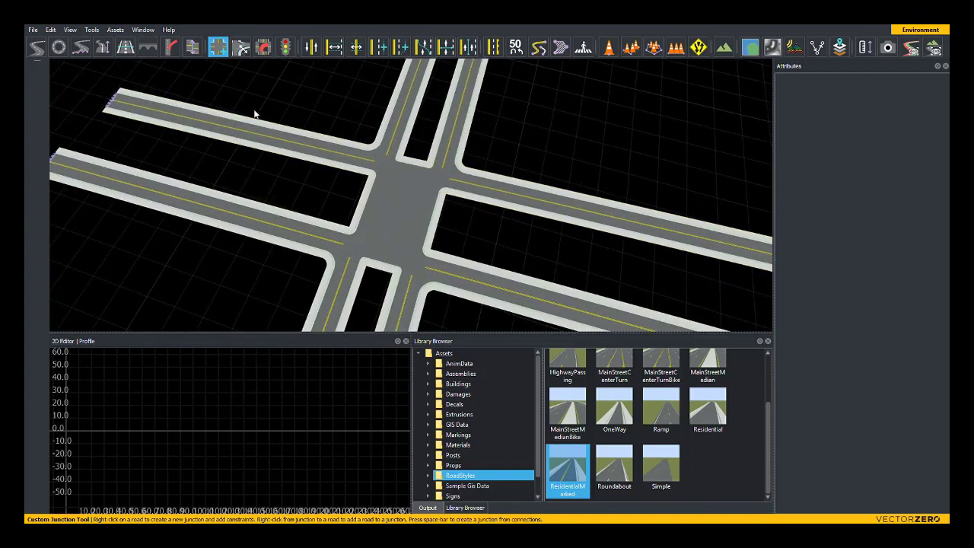
Step: Draw a single straight ResidentialMarked road west of the merged junction, running east from about X 87, Y -115
alt+middle_drag(470, 213, 532, 207)
alt+right_drag(449, 169, 379, 202)
alt+middle_drag(249, 229, 448, 305)
alt+drag(249, 227, 279, 161)
alt+right_drag(279, 161, 265, 111)
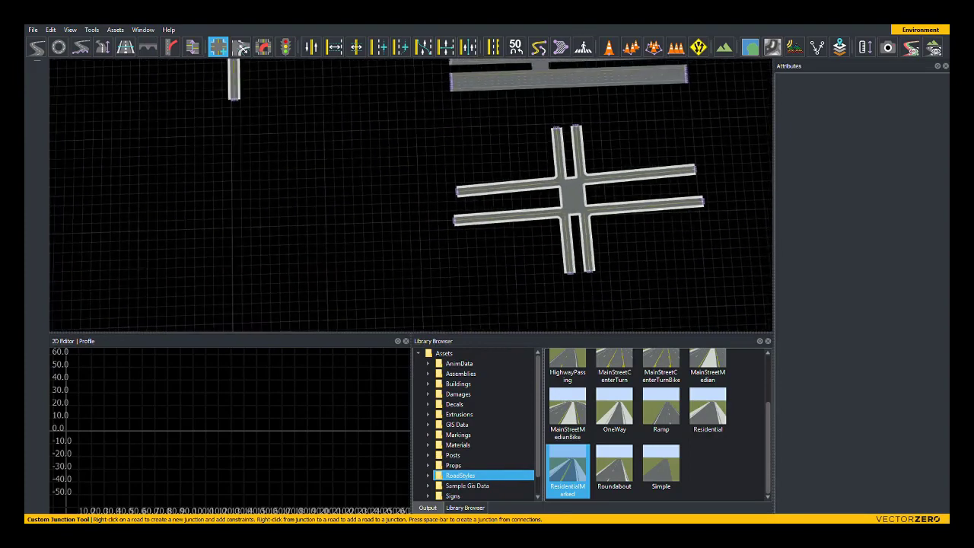
alt+middle_drag(265, 111, 287, 155)
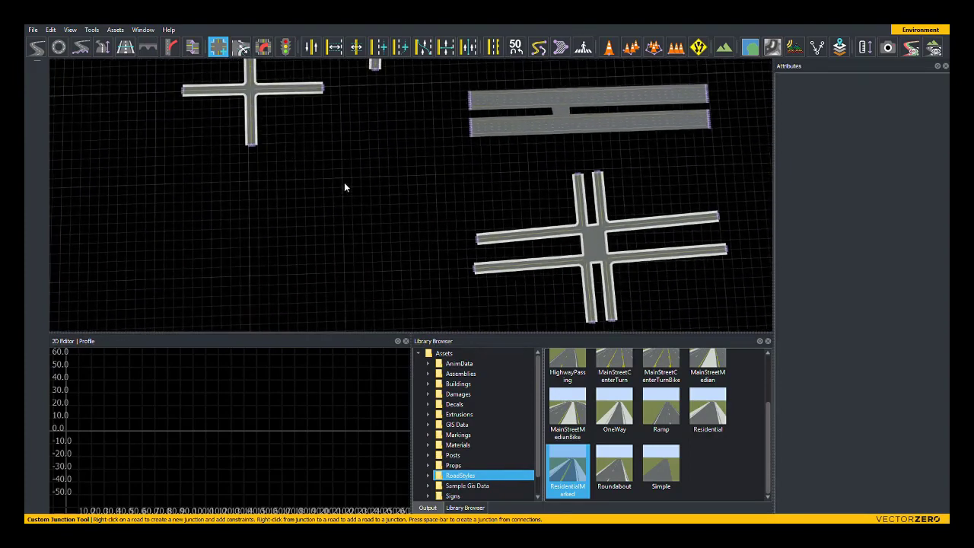
click(36, 47)
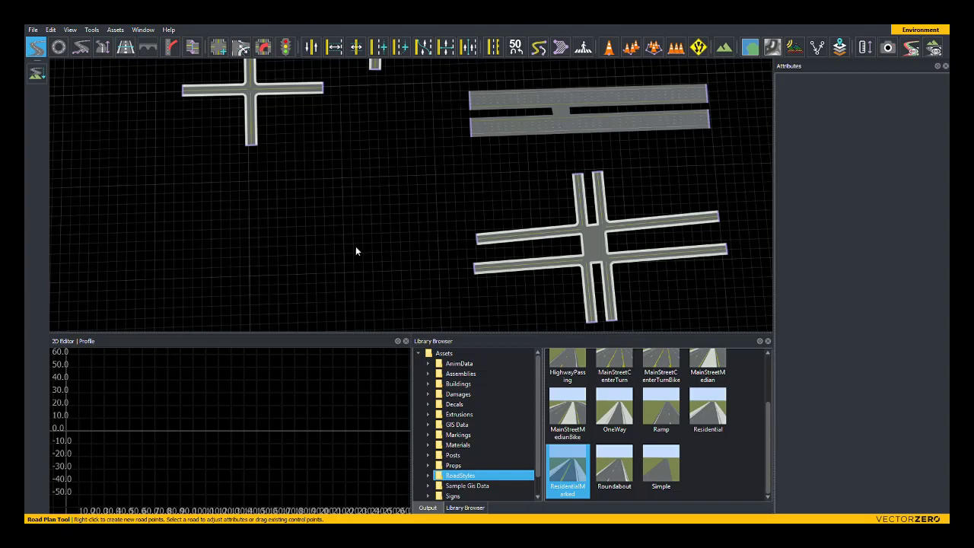
right_click(329, 195)
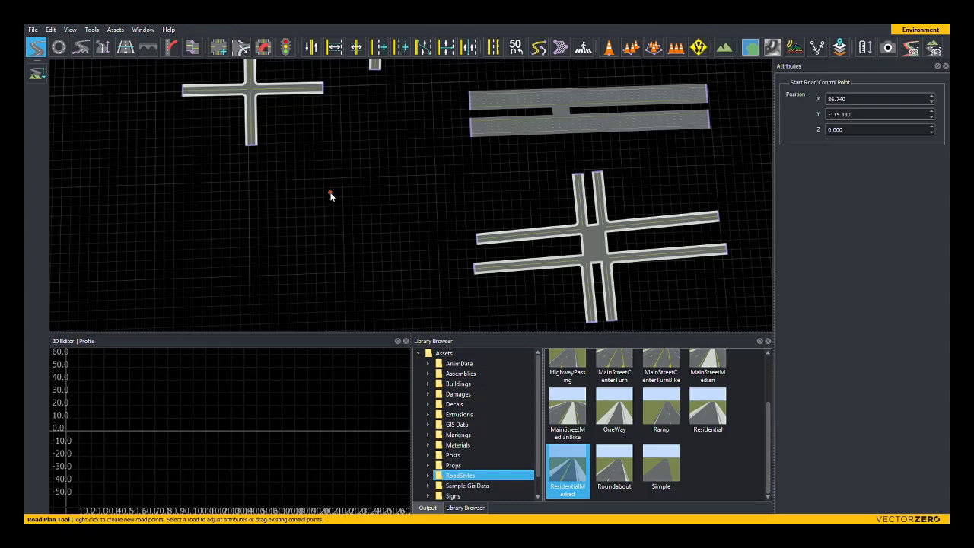
right_click(463, 184)
click(404, 226)
Step: Paint a LadderCrosswalk marking curve across the new residential road at about X 154, from one curb to the other
alt+right_drag(404, 227, 491, 274)
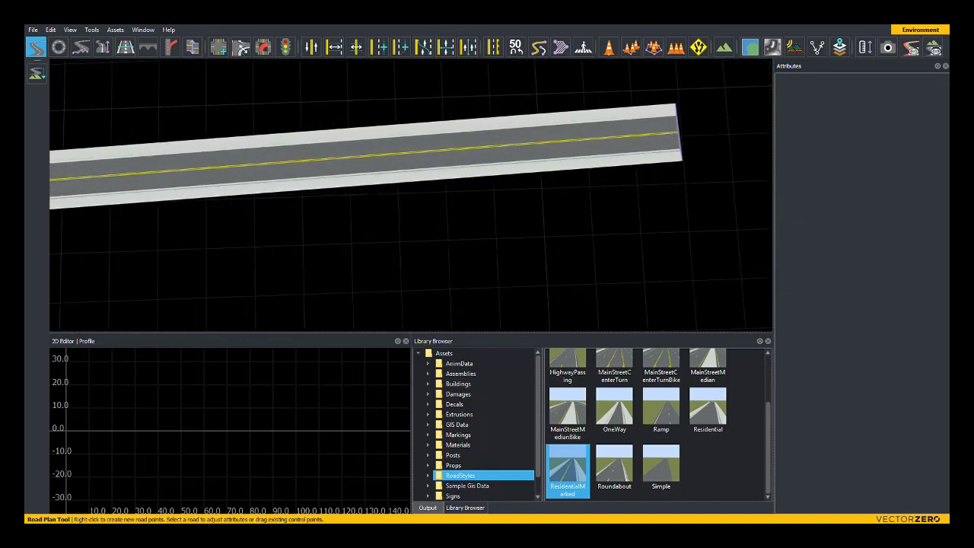
alt+middle_drag(314, 150, 394, 202)
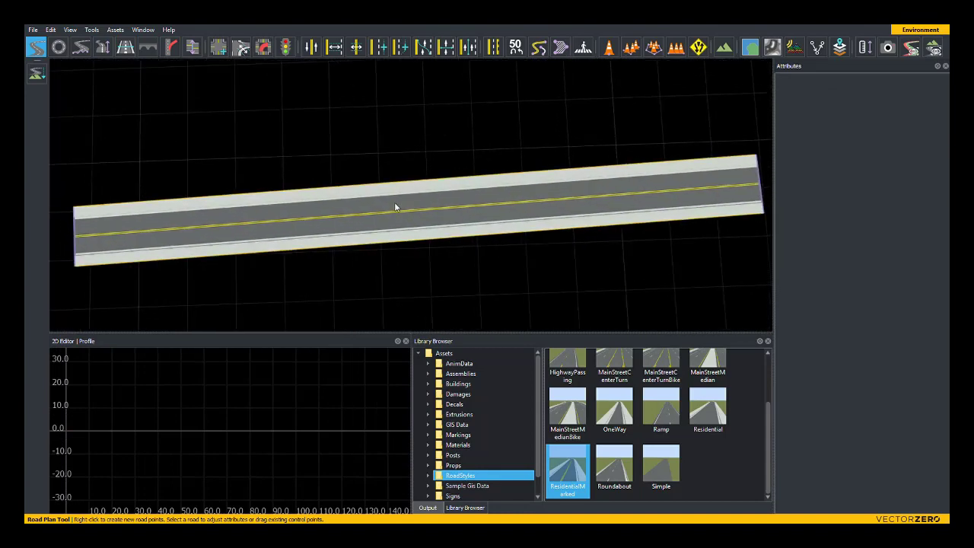
click(538, 47)
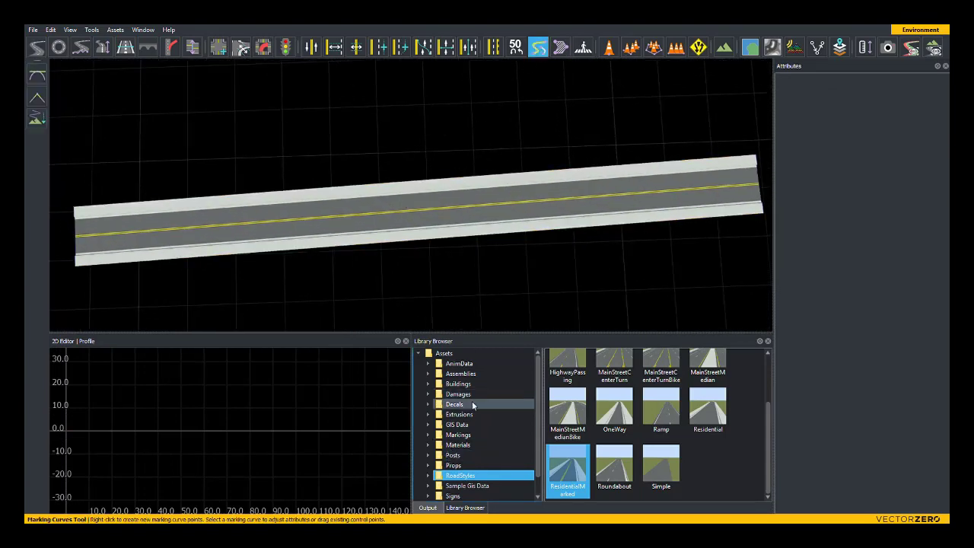
click(459, 434)
click(659, 411)
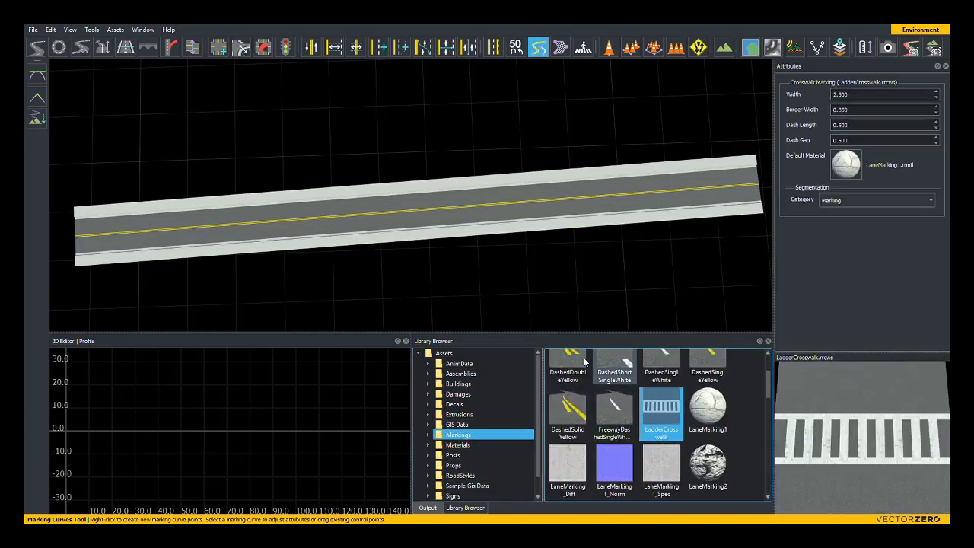
right_click(399, 228)
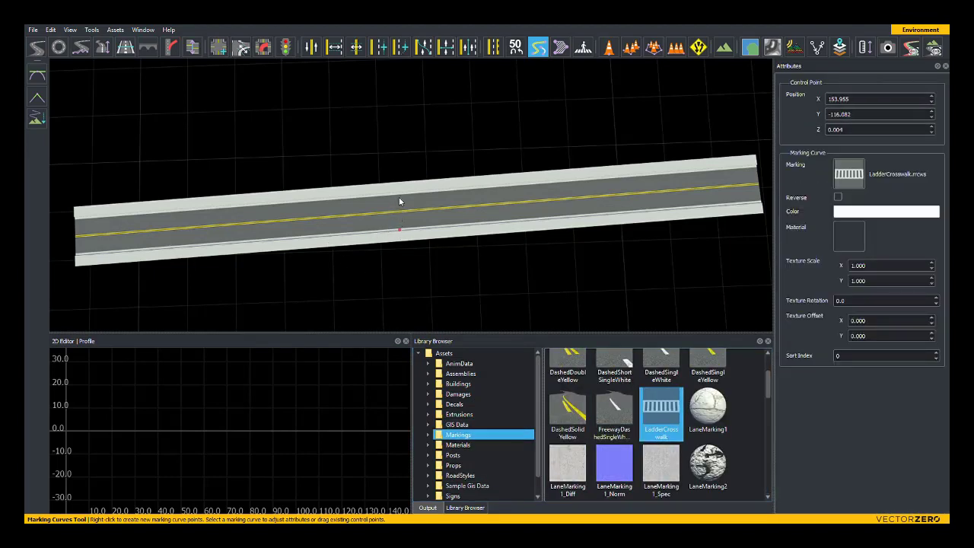
right_drag(399, 195, 396, 193)
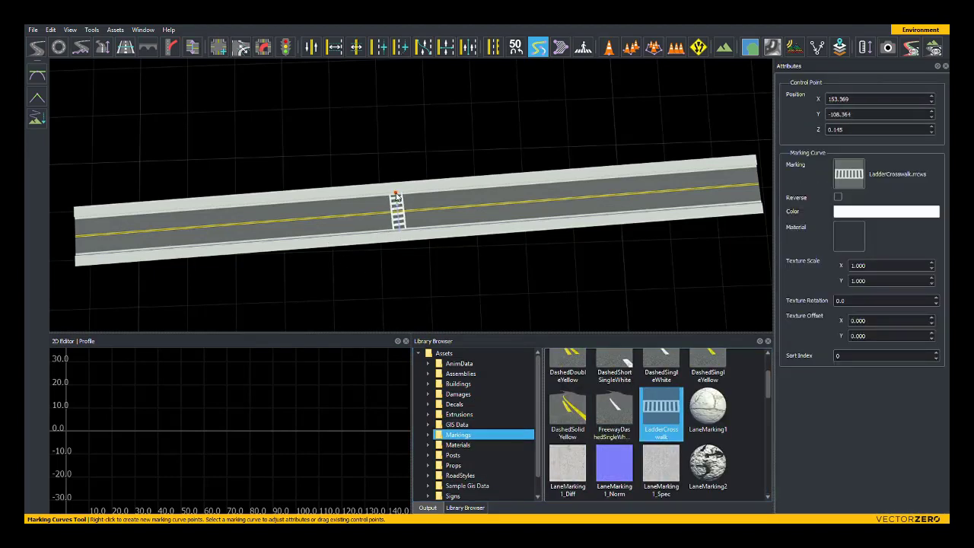
click(418, 239)
scroll(418, 239, up, 3)
alt+drag(419, 239, 402, 239)
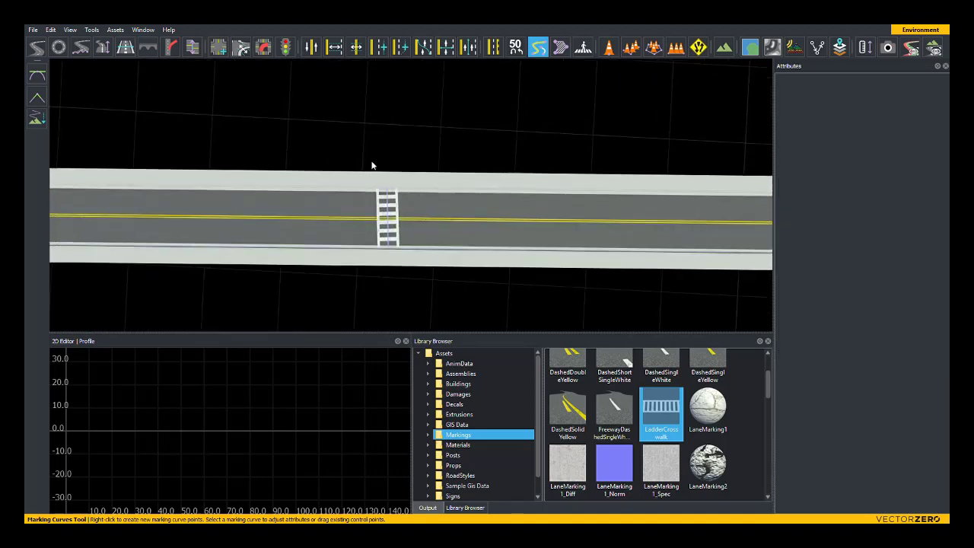
Step: Create a custom junction around the ladder crosswalk on the residential road, spanning from just west to just east of it
click(219, 52)
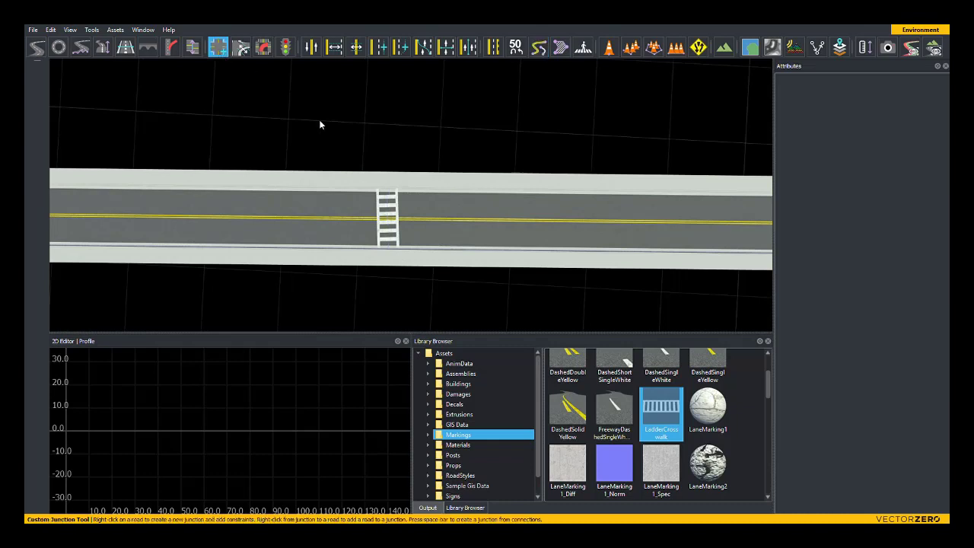
right_drag(370, 217, 410, 219)
key(space)
alt+drag(389, 138, 337, 112)
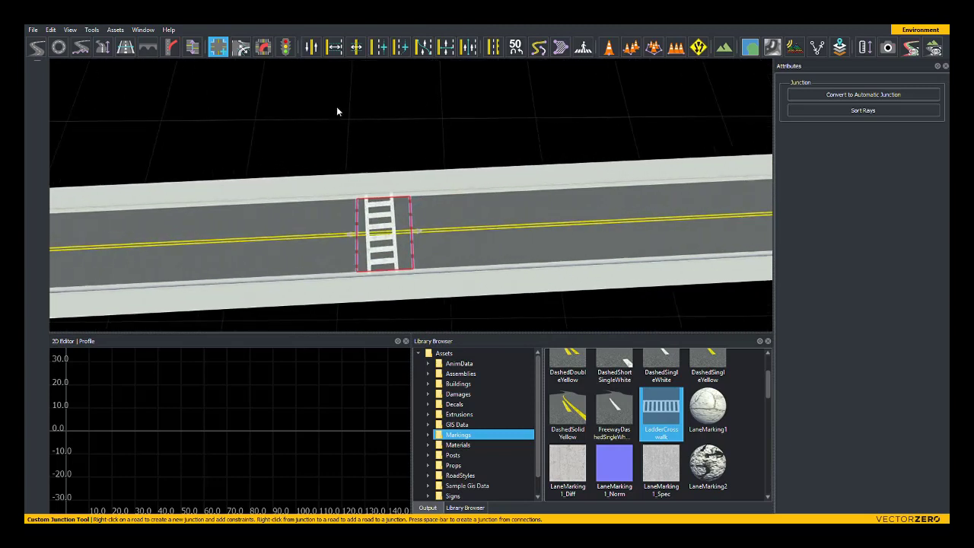
Step: Show the crosswalk junction's maneuver roads and add one signal phase to that junction with the Signal Tool
click(262, 47)
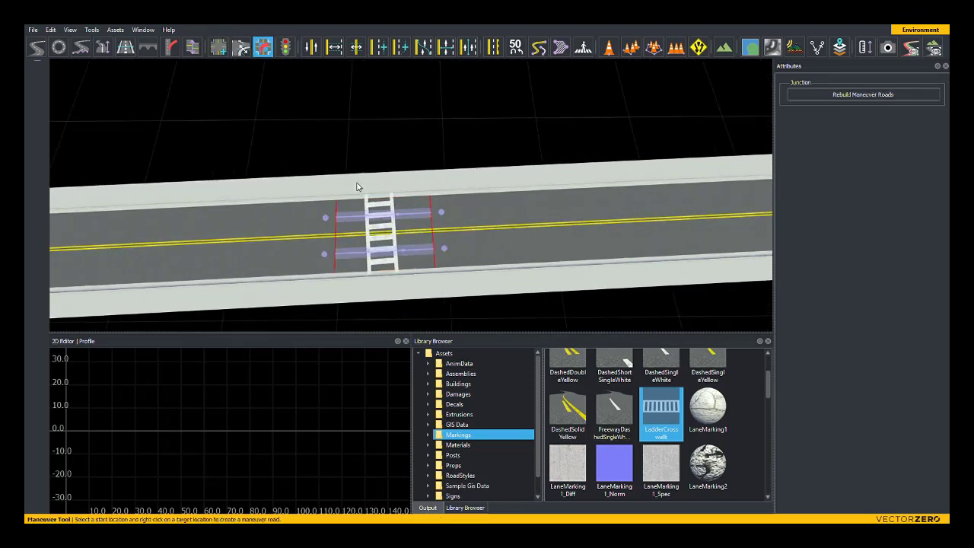
click(284, 48)
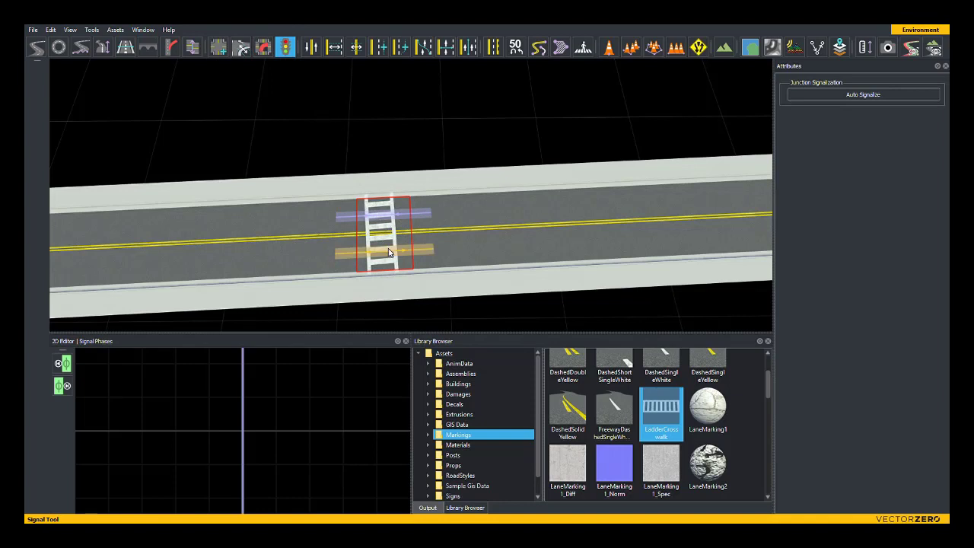
click(586, 310)
alt+drag(479, 295, 466, 272)
alt+right_drag(466, 272, 487, 273)
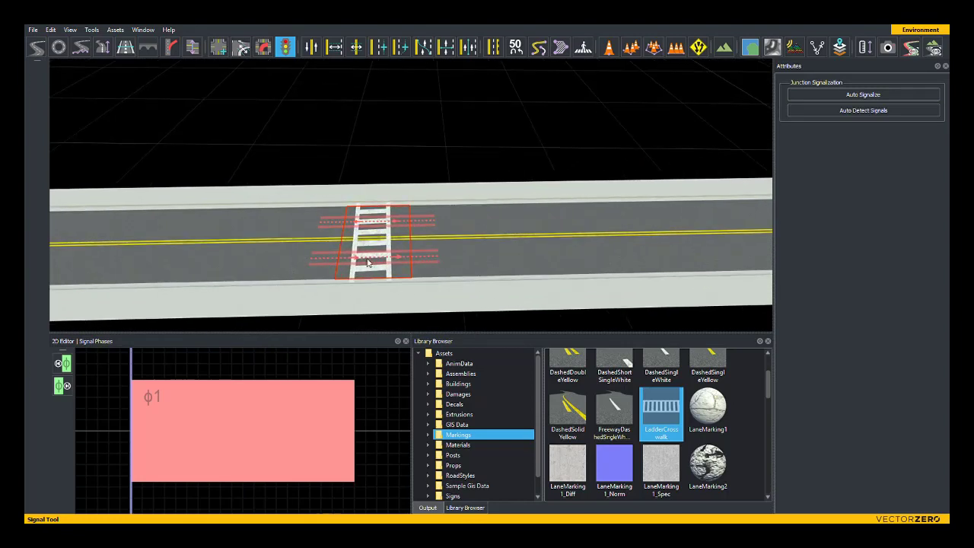
alt+right_drag(410, 251, 342, 251)
scroll(517, 137, down, 5)
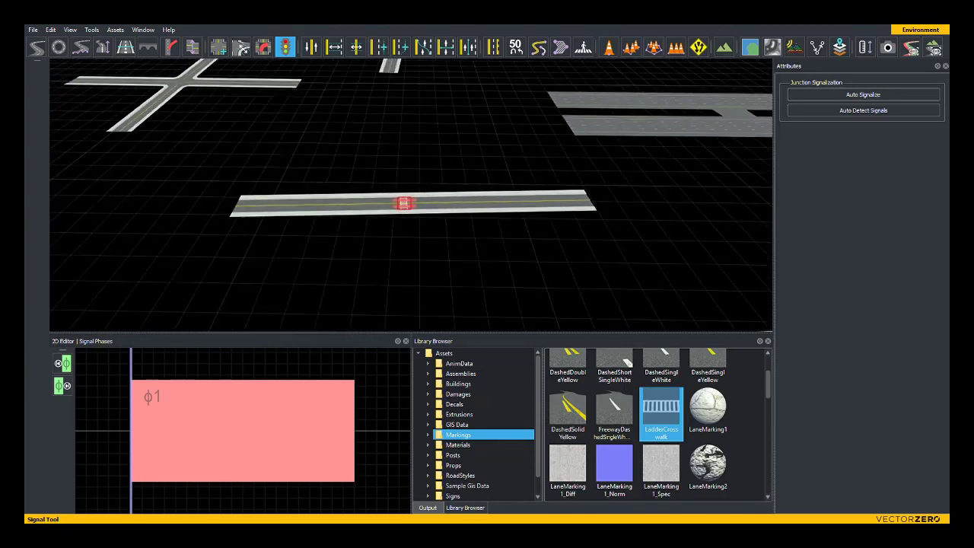
alt+middle_drag(516, 137, 509, 167)
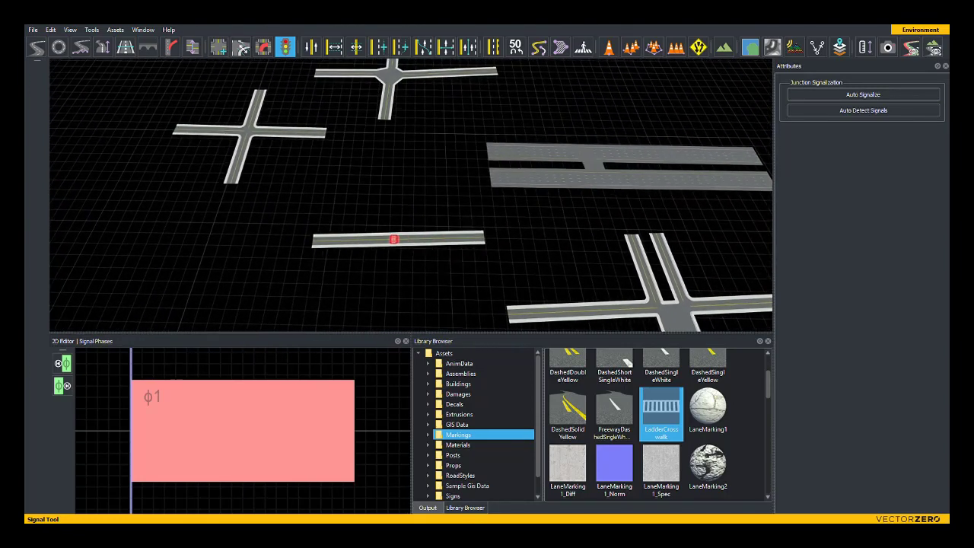